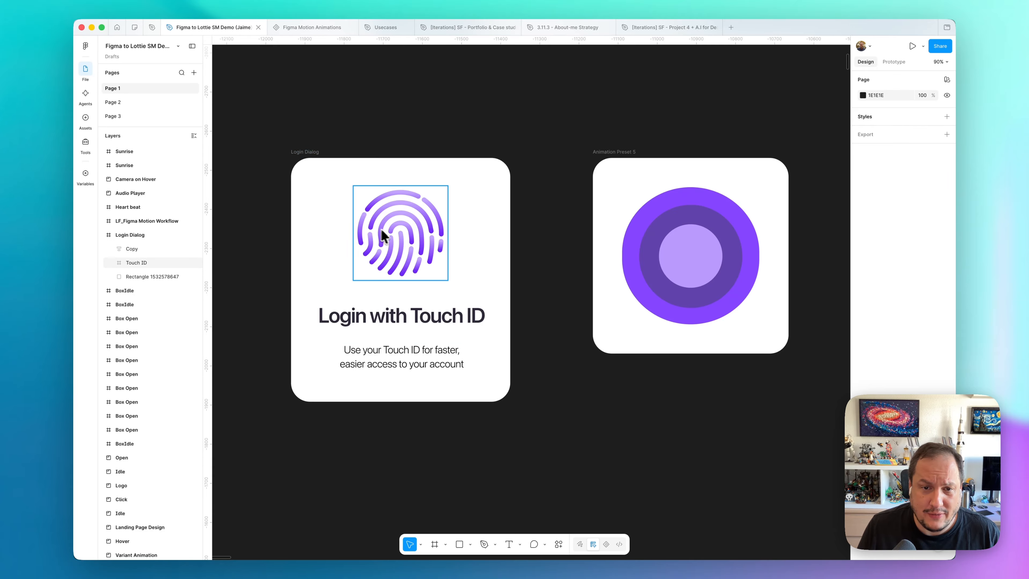
Select the Login Dialog frame and run the LottieFiles plugin on it.
left_click(307, 153)
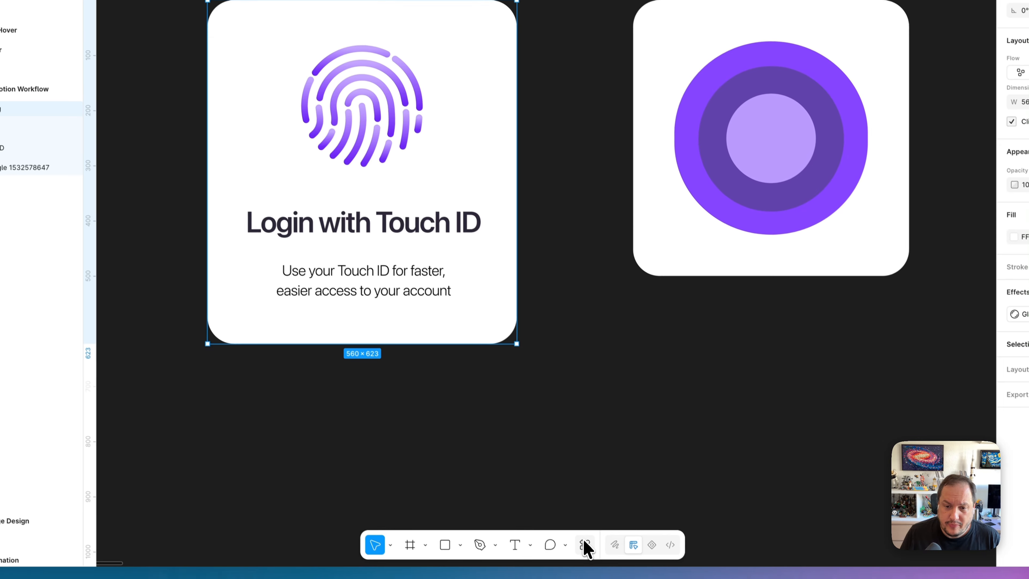
left_click(582, 539)
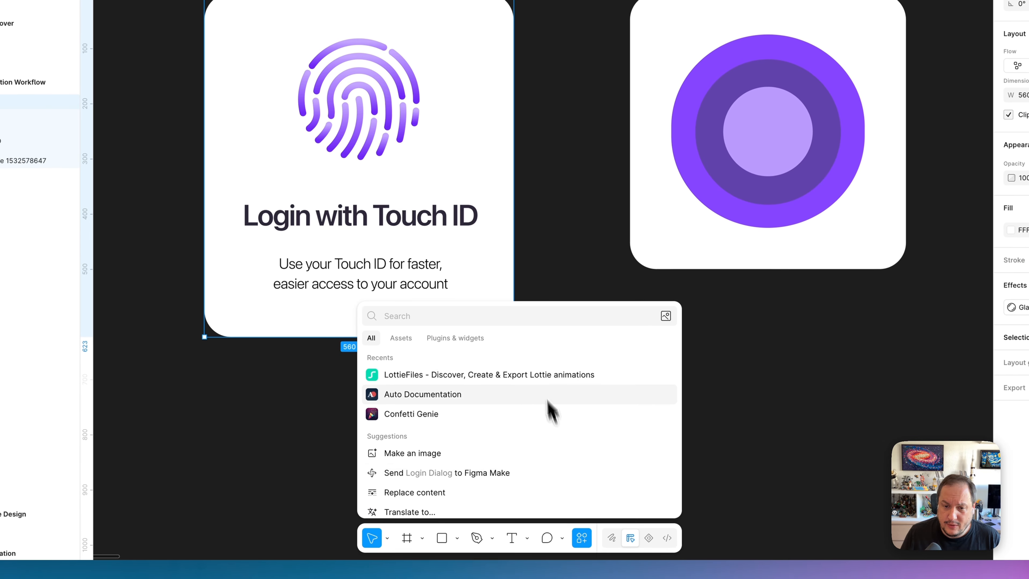
left_click(467, 339)
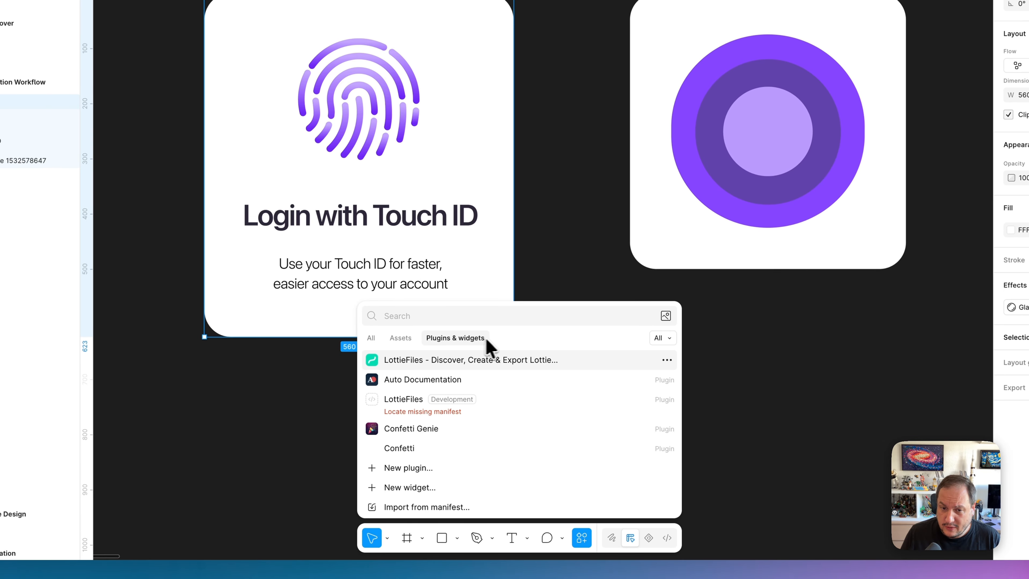
left_click(504, 363)
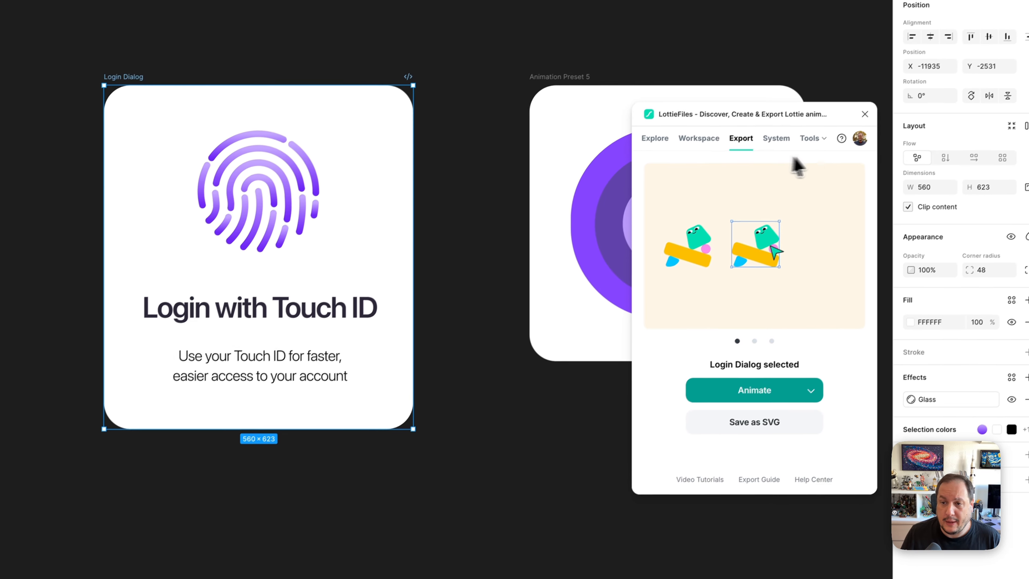
left_click(960, 47)
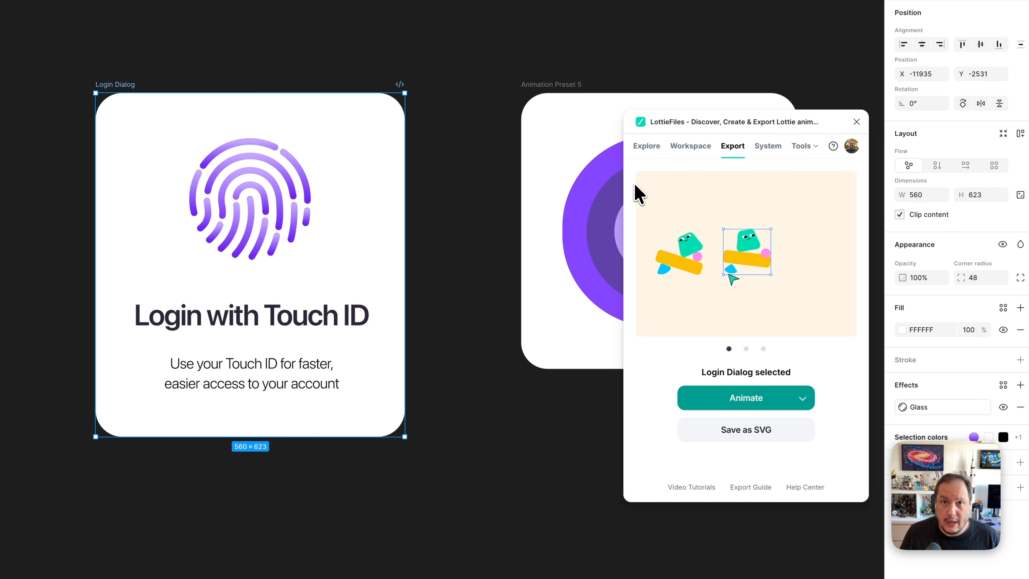
Look through the plugin's free animation library and the project folders in the Zentra Inc. workspace.
left_click(637, 149)
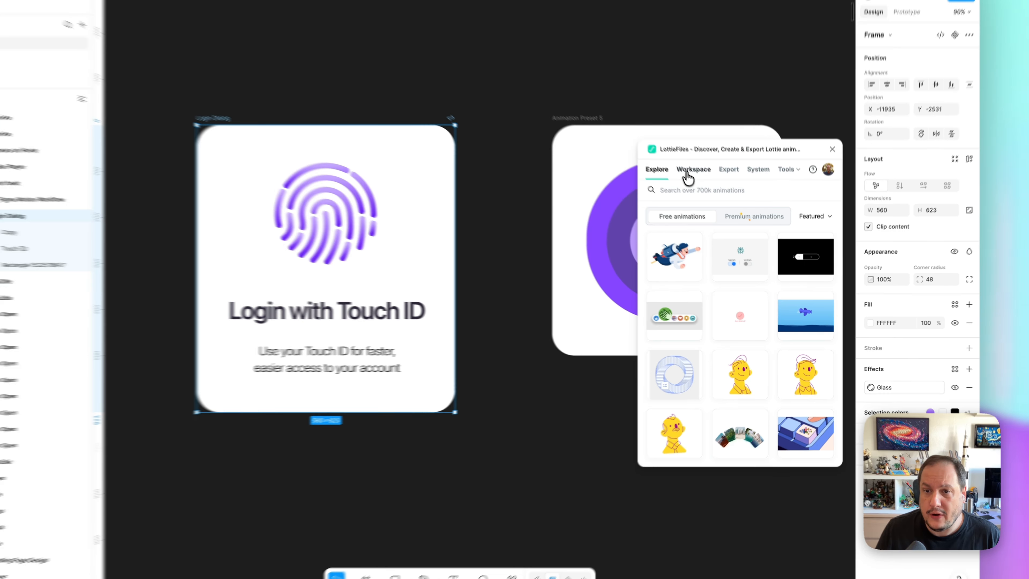
left_click(670, 137)
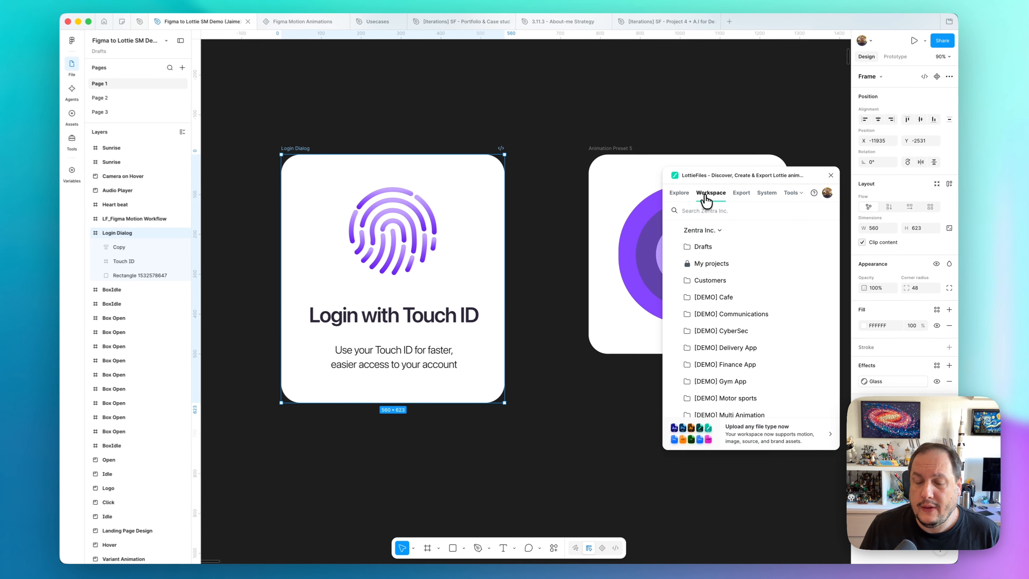
scroll(720, 331, "down", 2)
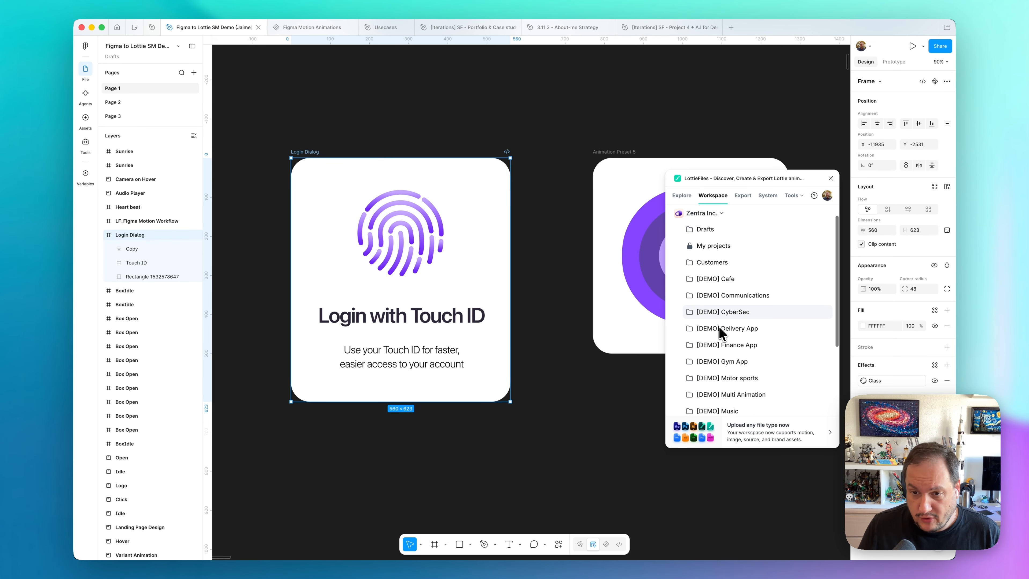
scroll(719, 330, "down", 2)
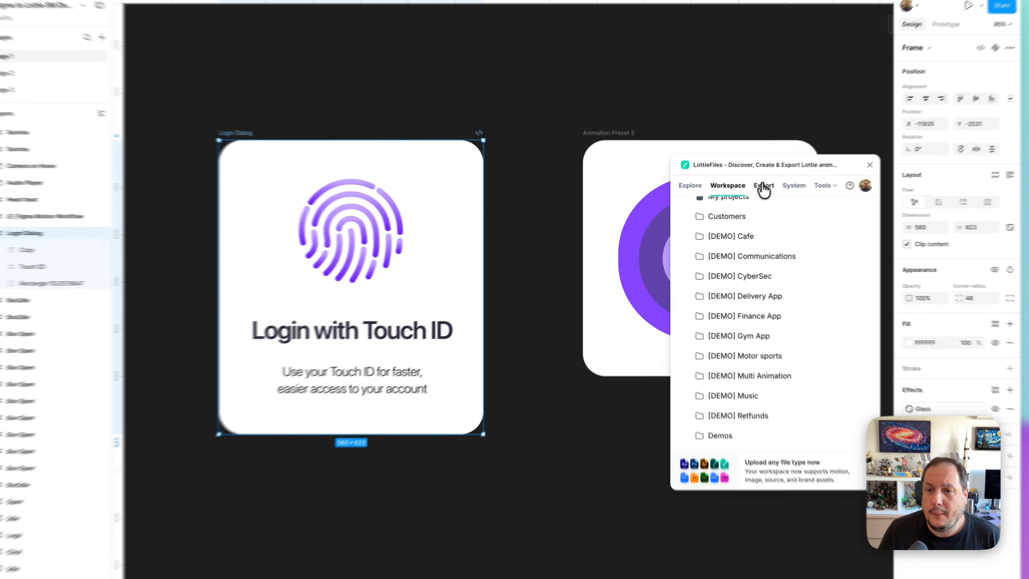
Generate an animation from the Login Dialog frame for export and try the upward Move-in preset on it.
left_click(762, 186)
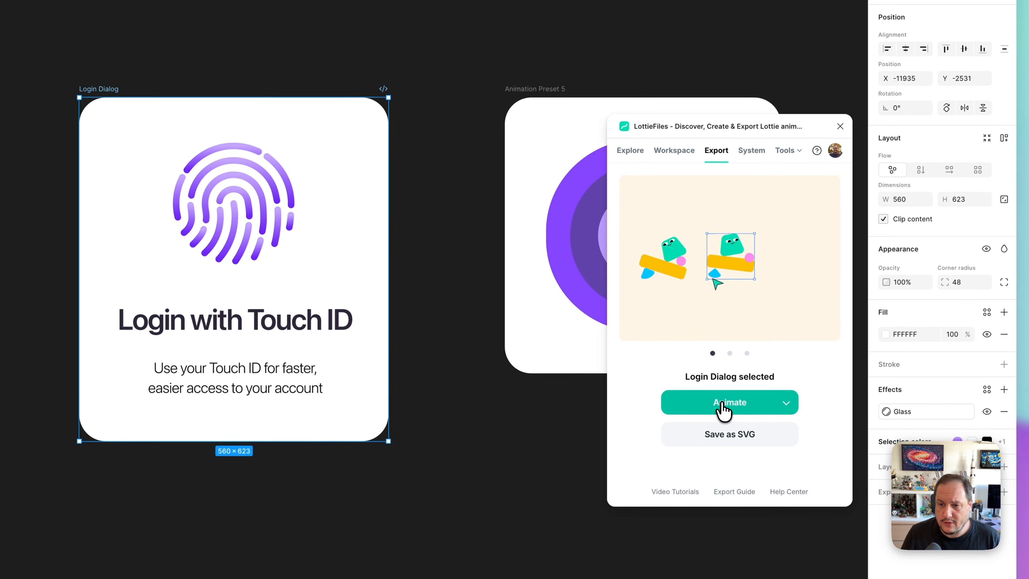
left_click(722, 406)
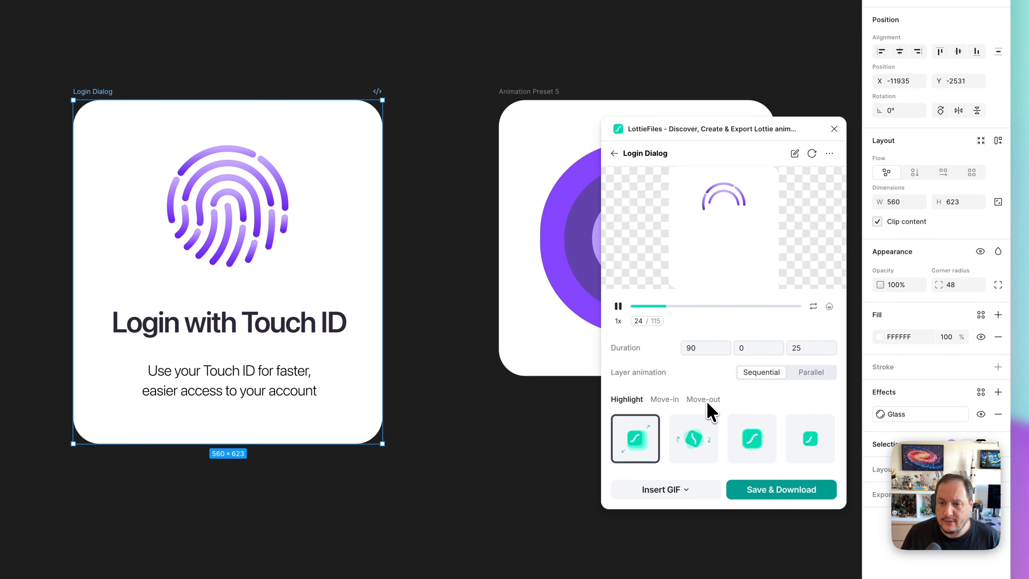
scroll(690, 365, "down", 1)
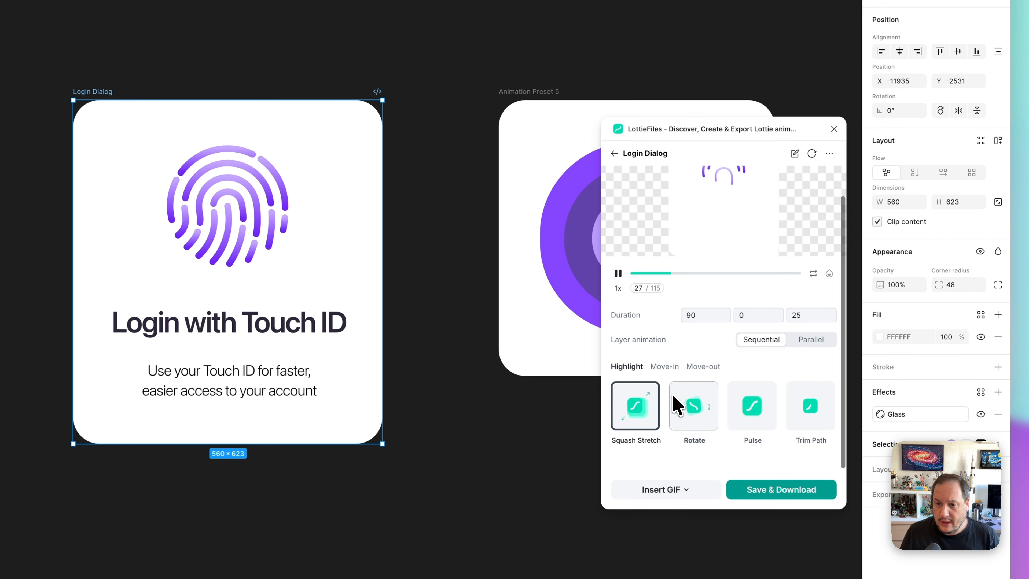
left_click(664, 366)
left_click(695, 410)
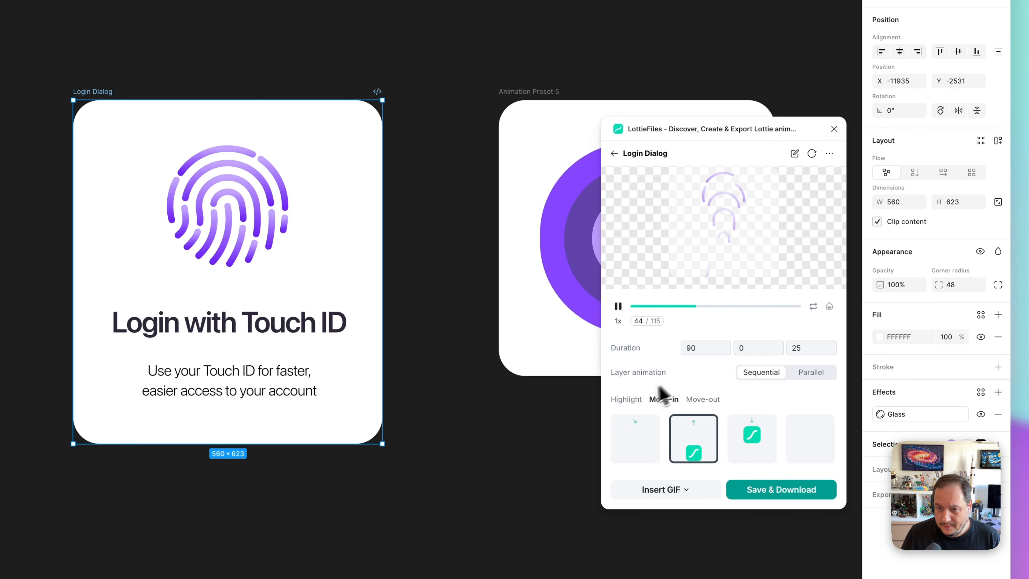
Apply the Trim Path highlight preset, compare Parallel with Sequential layer animation, and keep Sequential.
left_click(627, 400)
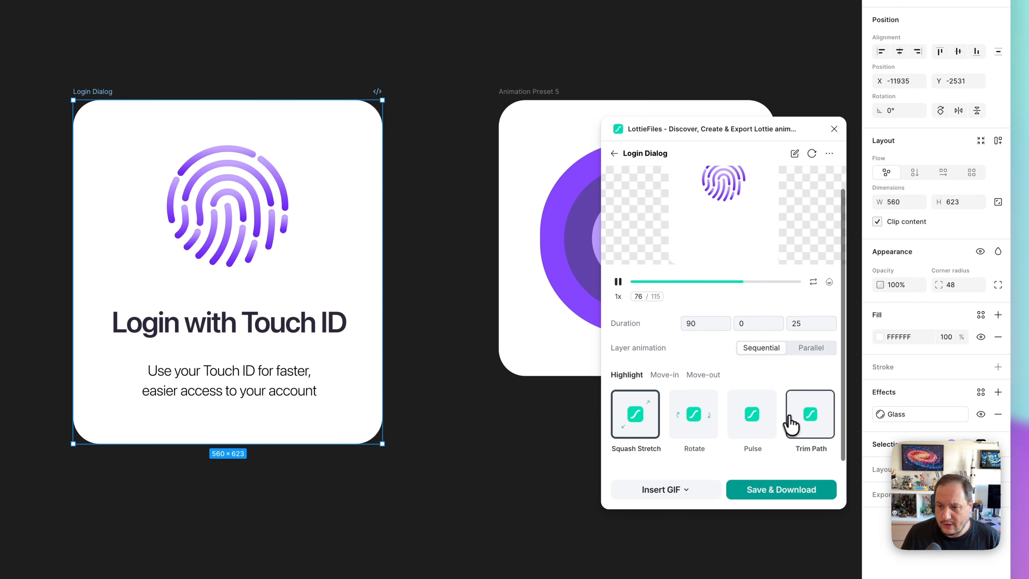
left_click(801, 415)
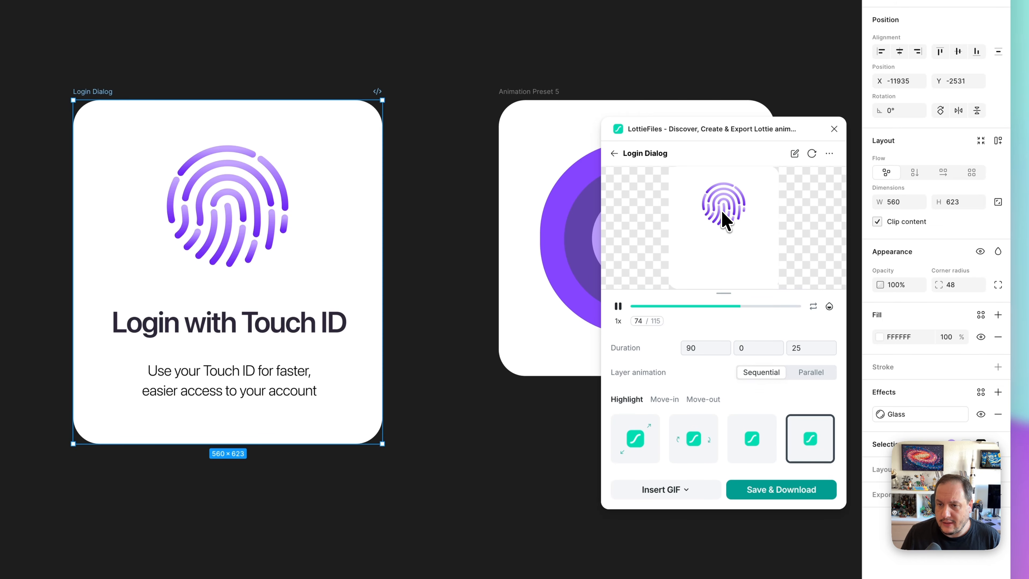
left_click(800, 371)
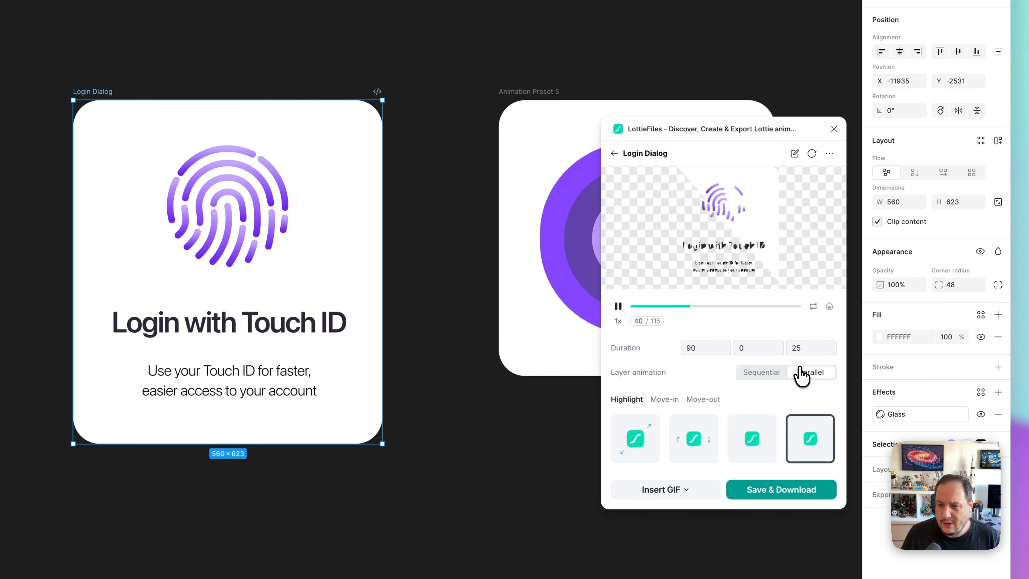
left_click(765, 373)
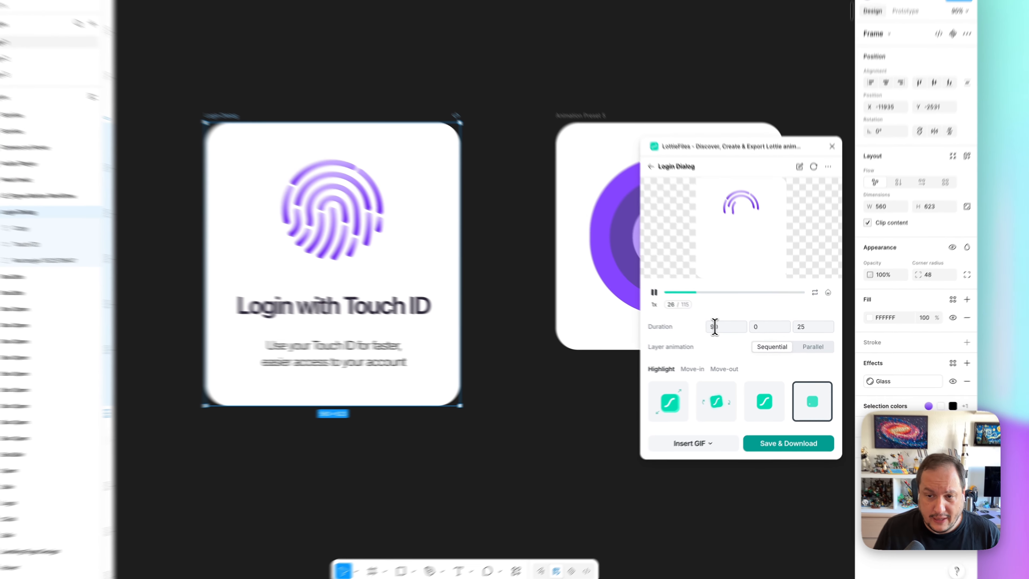
left_click(776, 334)
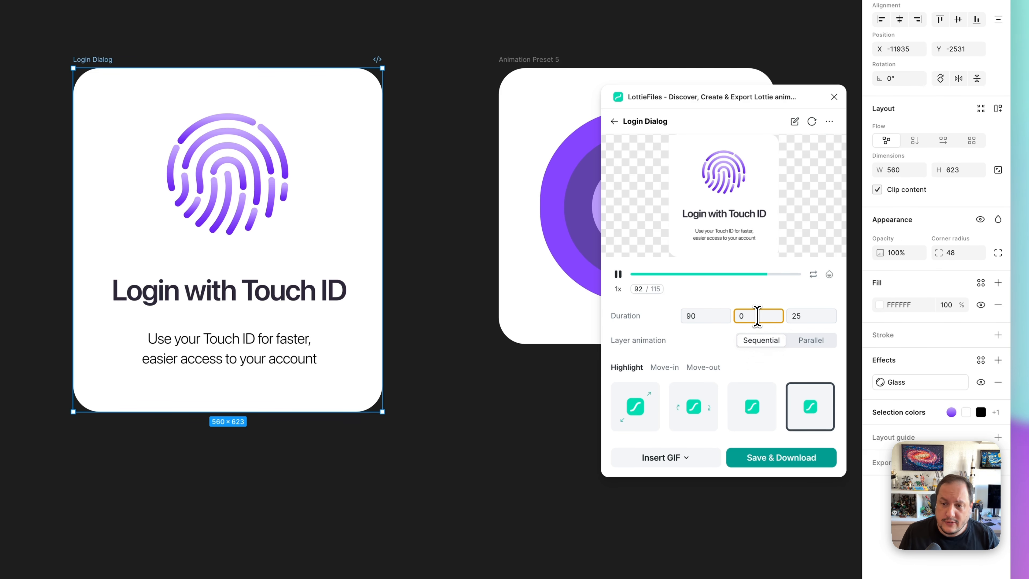
left_click(809, 316)
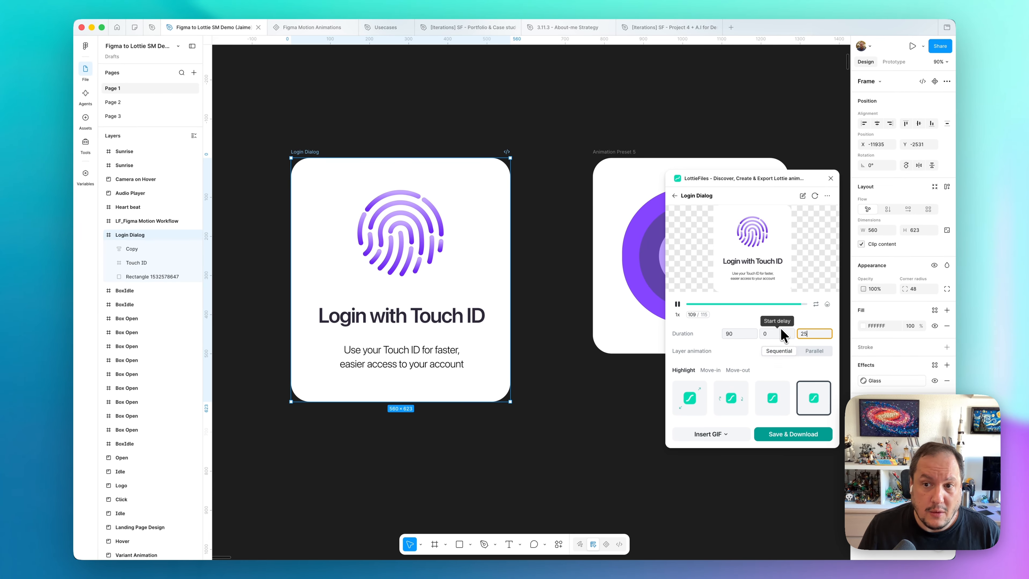
Save the animation to the Docs folder under Demos, review the available download formats, and dismiss the format list.
left_click(774, 434)
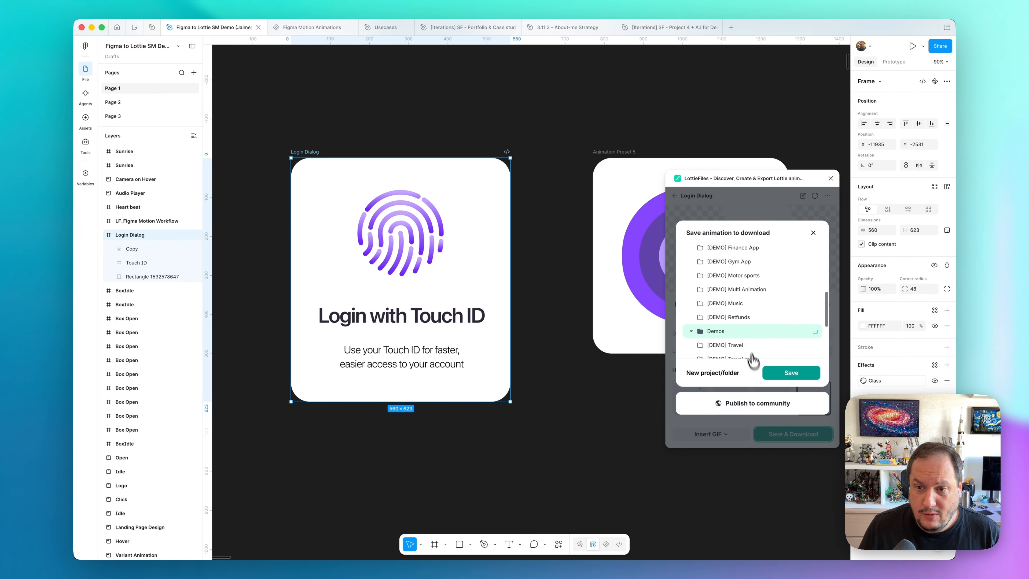
scroll(726, 334, "down", 5)
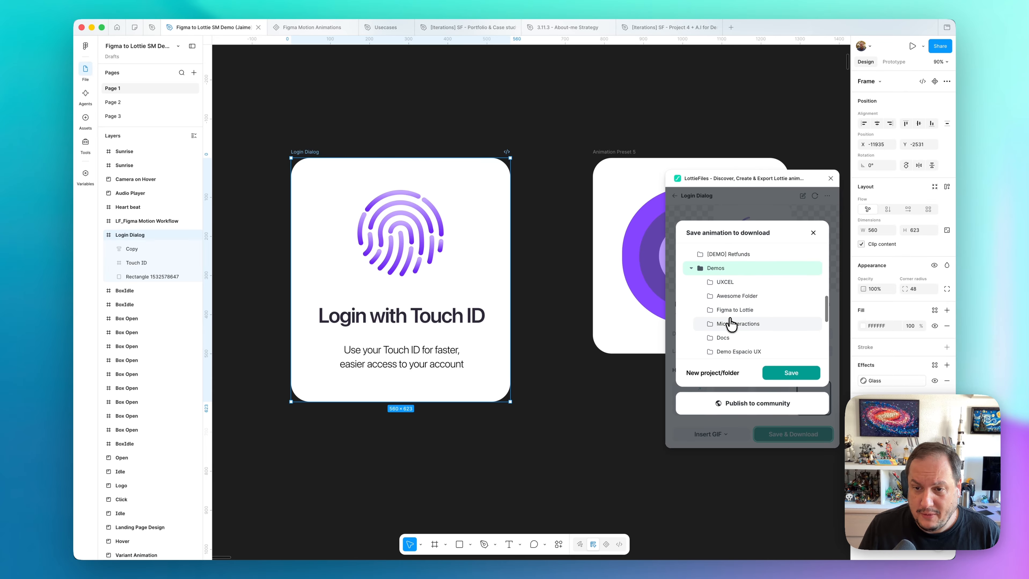
left_click(725, 301)
scroll(726, 301, "down", 2)
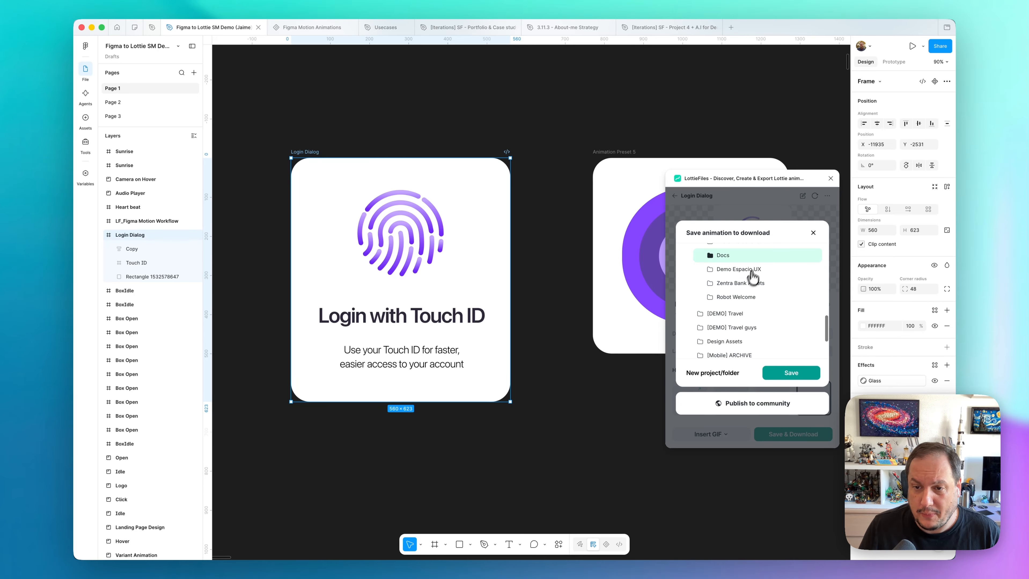
left_click(791, 373)
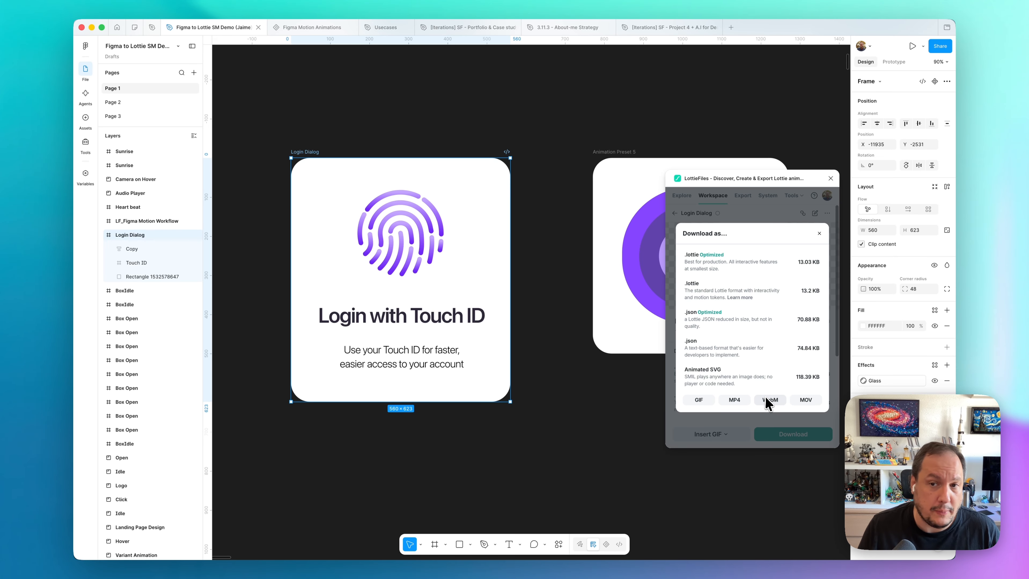
left_click(822, 234)
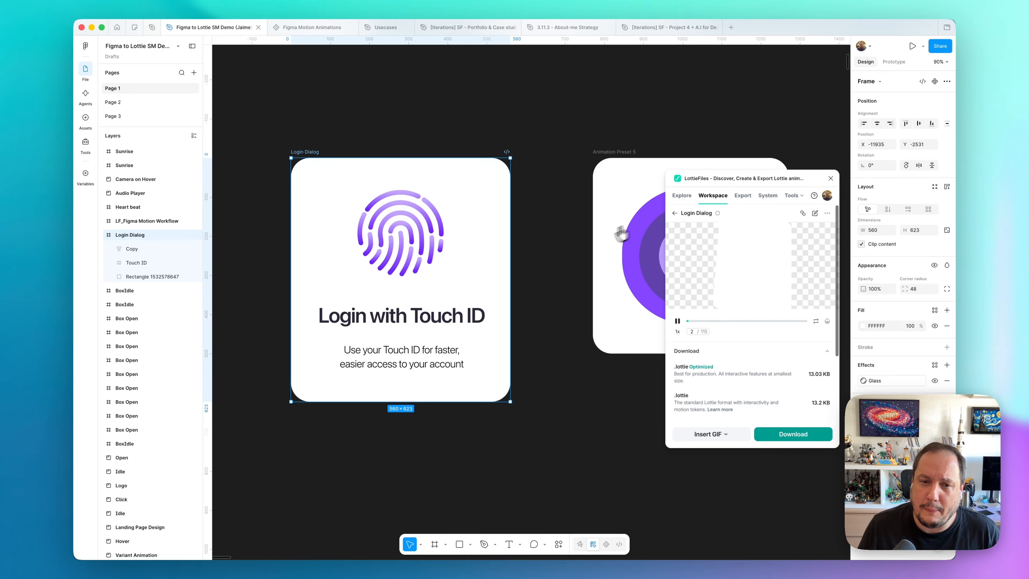
Apply the Primary 1 colour (009D91) from the Demo Motion System to the Touch ID fingerprint icon.
left_click(419, 222)
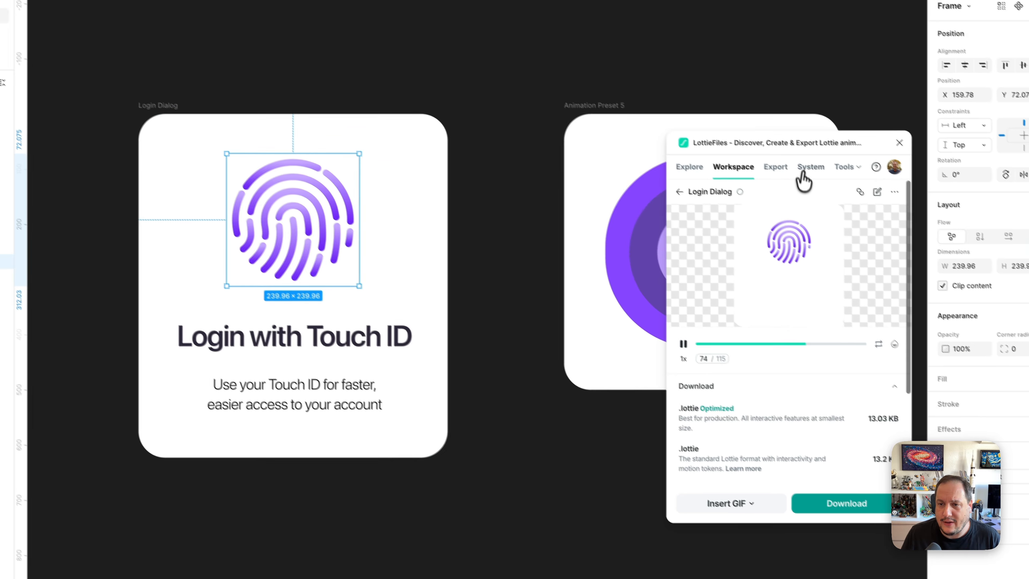
left_click(876, 221)
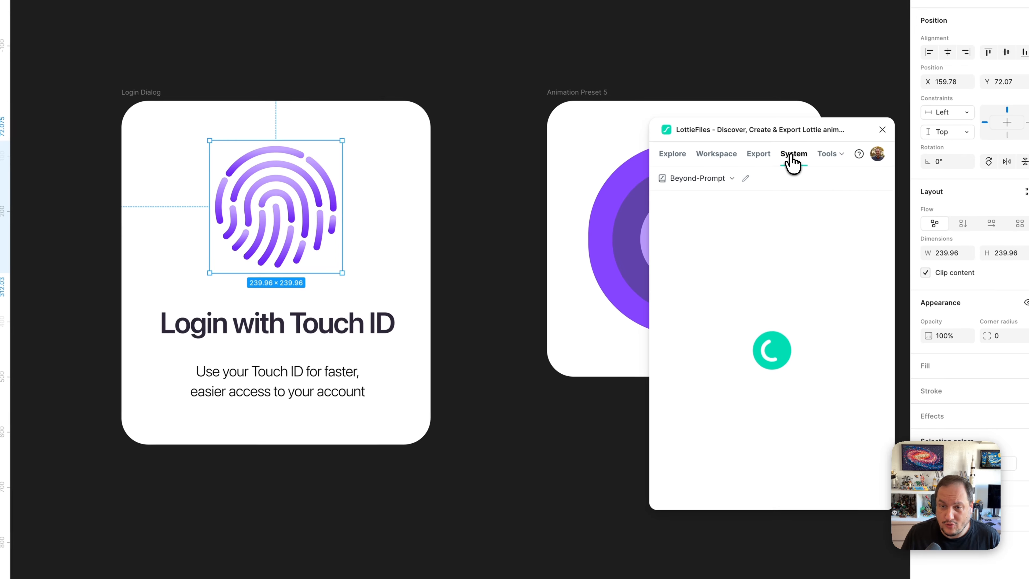
left_click(709, 181)
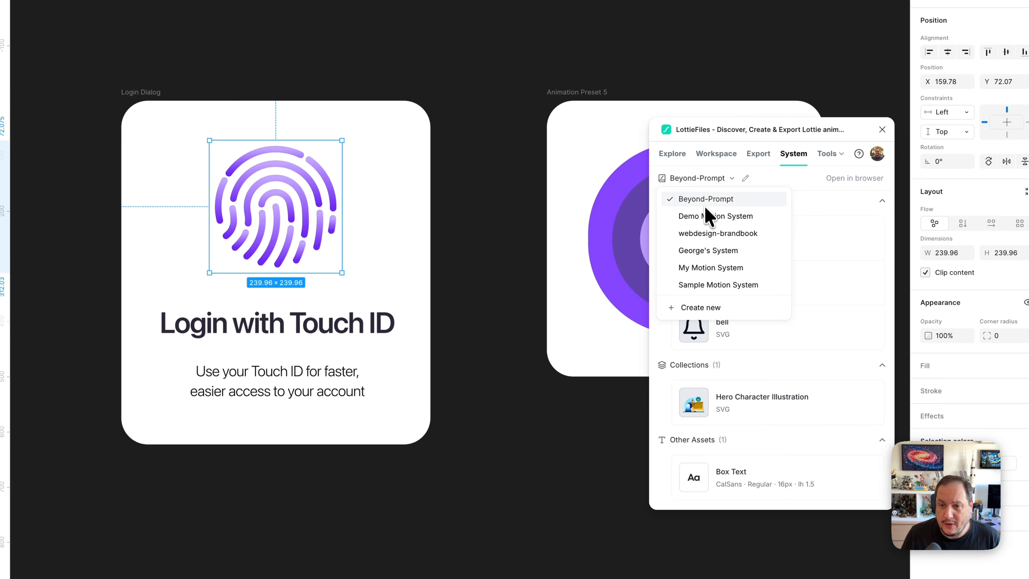
left_click(706, 216)
scroll(731, 321, "down", 2)
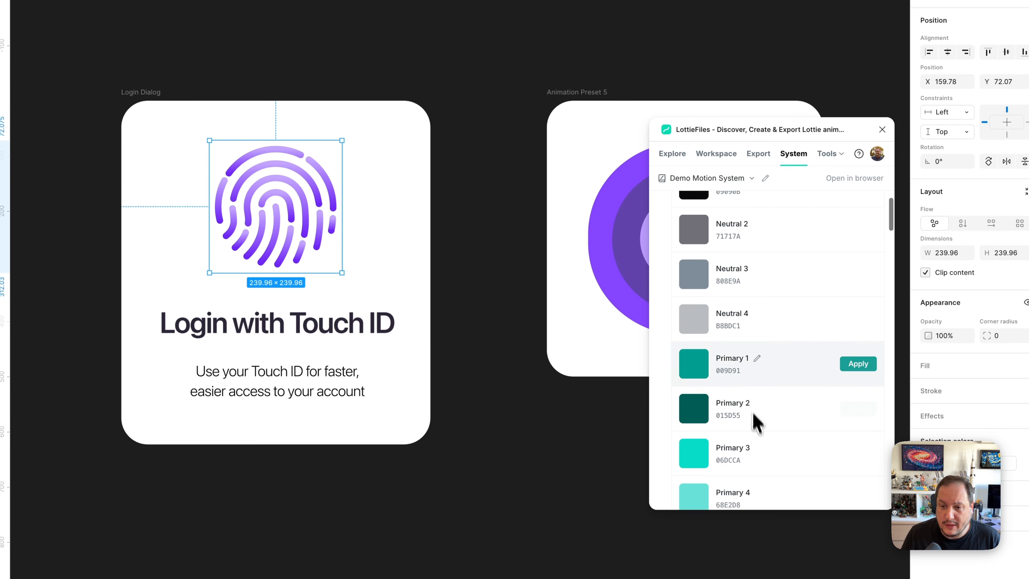
left_click(840, 361)
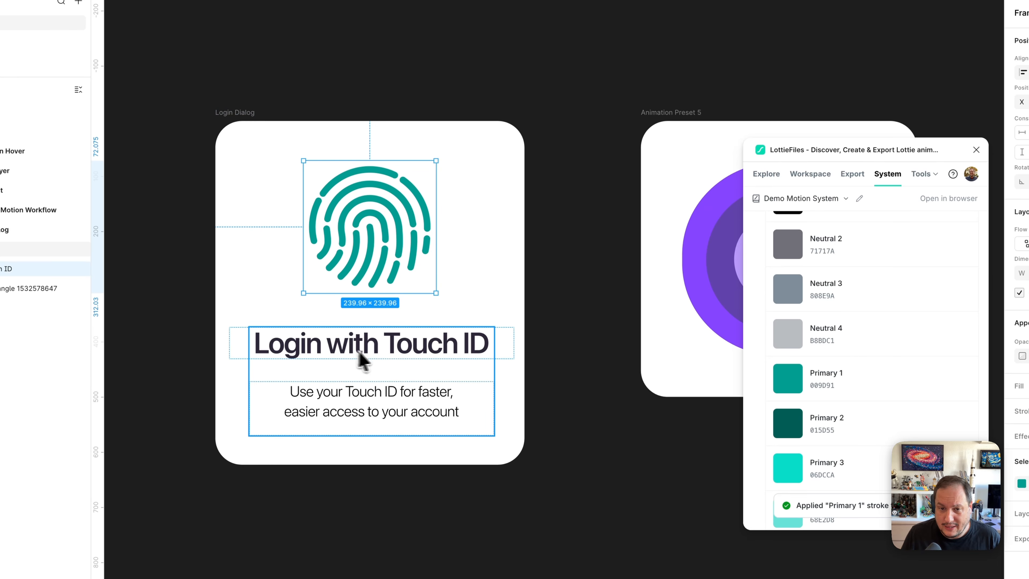
Apply the Demo Motion System's Heading 2 text style to the "Login with Touch ID" title.
left_click(382, 349)
left_click(380, 347)
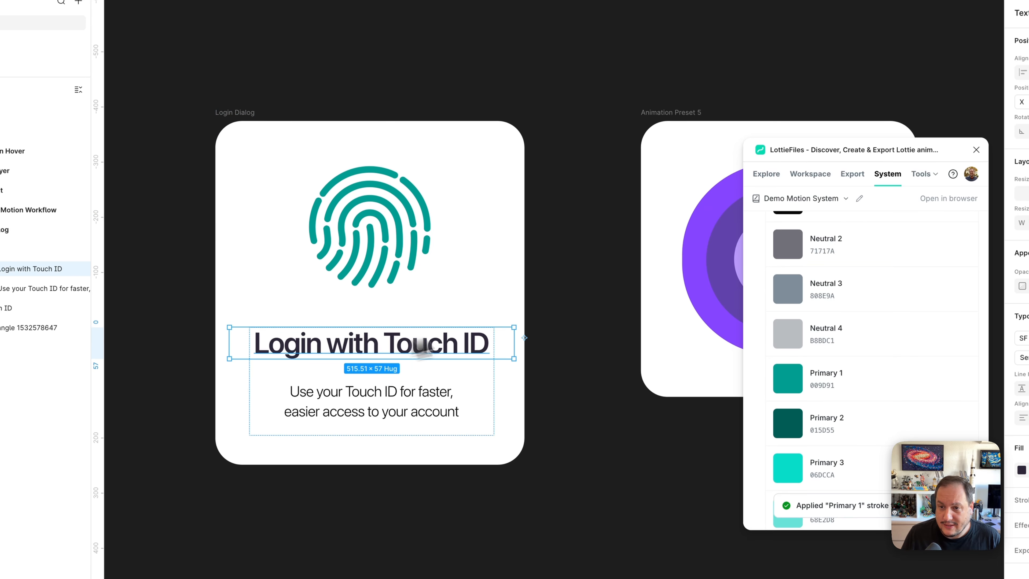
scroll(736, 341, "down", 15)
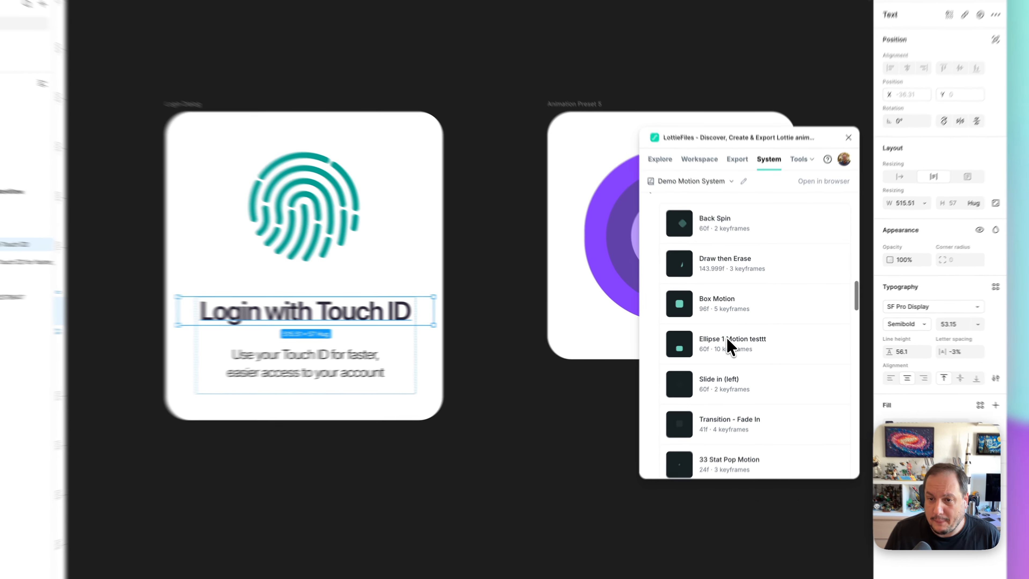
scroll(736, 341, "down", 6)
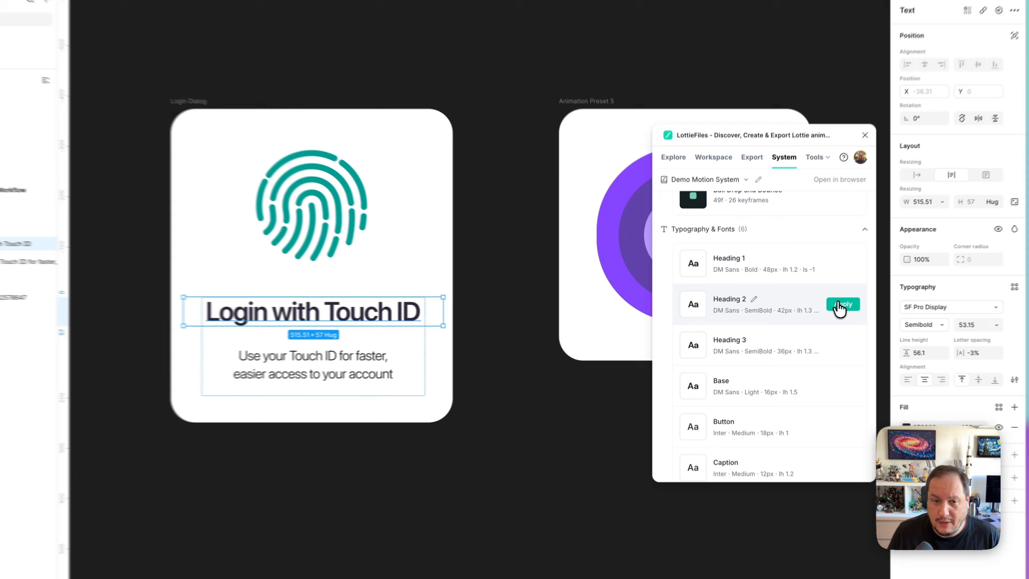
left_click(813, 310)
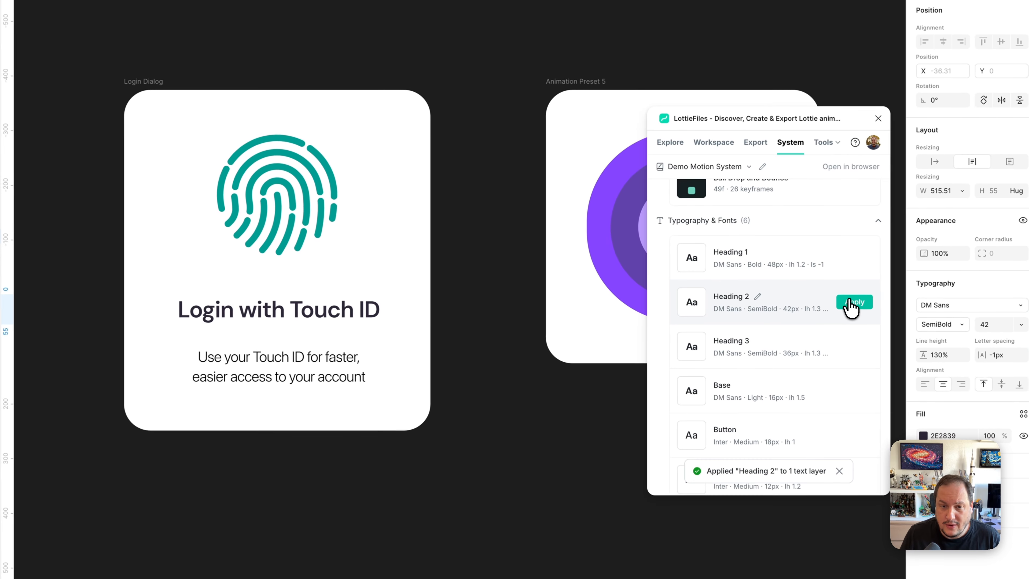
Apply the Demo Motion System's Base text style to the description text below the title.
left_click(352, 349)
scroll(832, 333, "down", 3)
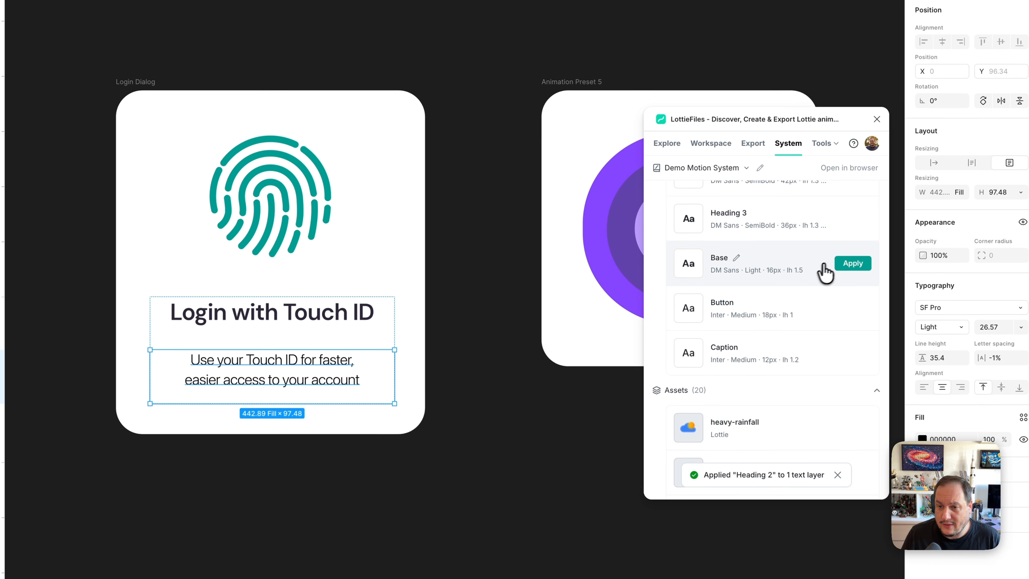
left_click(845, 268)
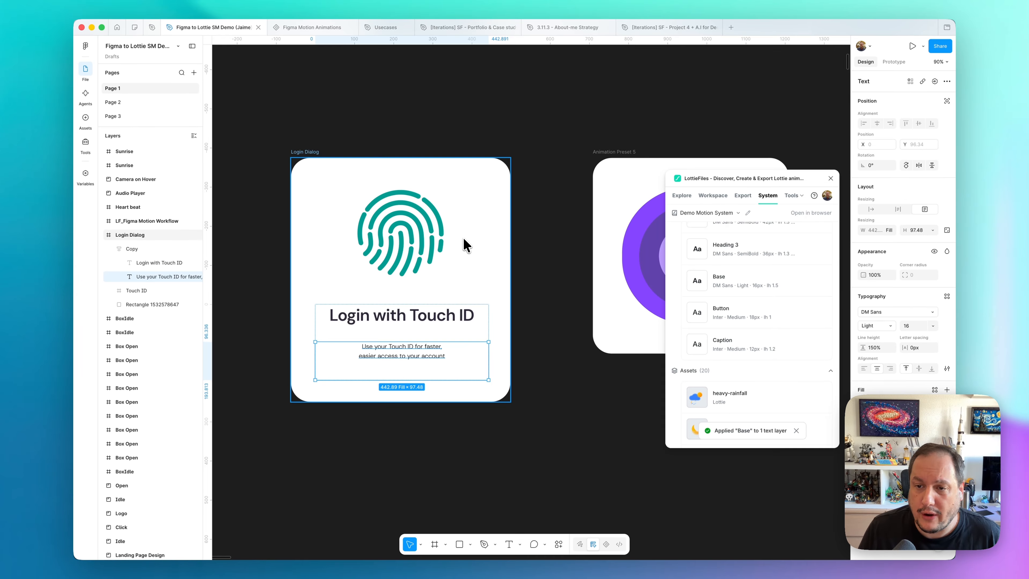
Apply the 33 Stat Pop Motion preset to the Touch ID fingerprint frame, preview it, and return to the Demo Motion System.
left_click(428, 243)
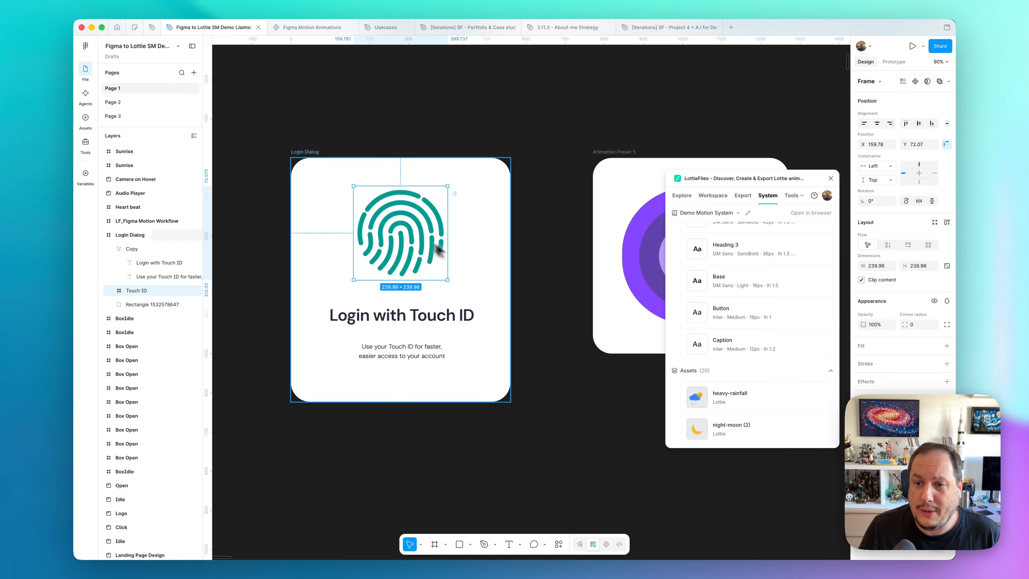
scroll(714, 308, "up", 4)
scroll(721, 312, "up", 10)
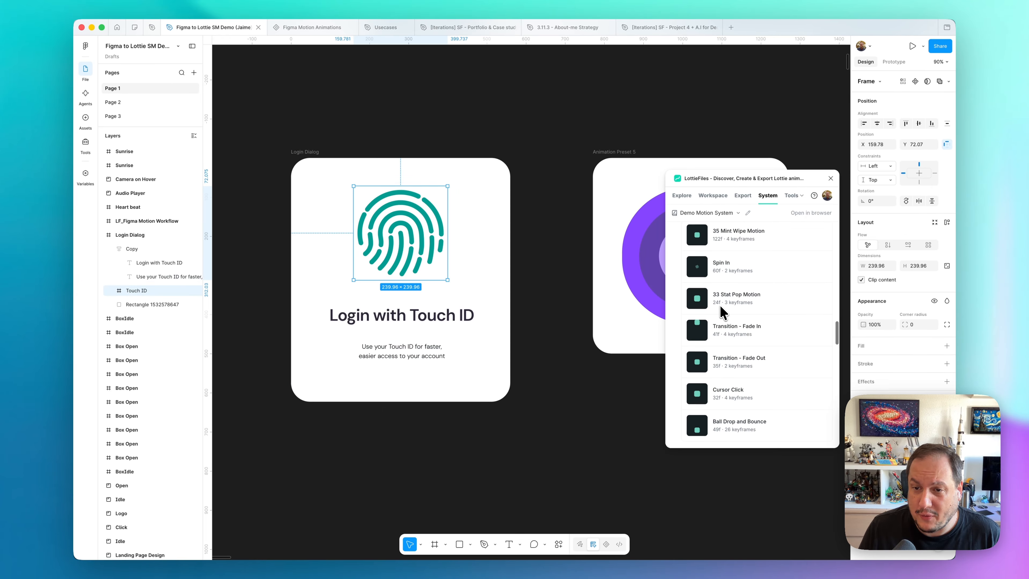
scroll(720, 306, "up", 1)
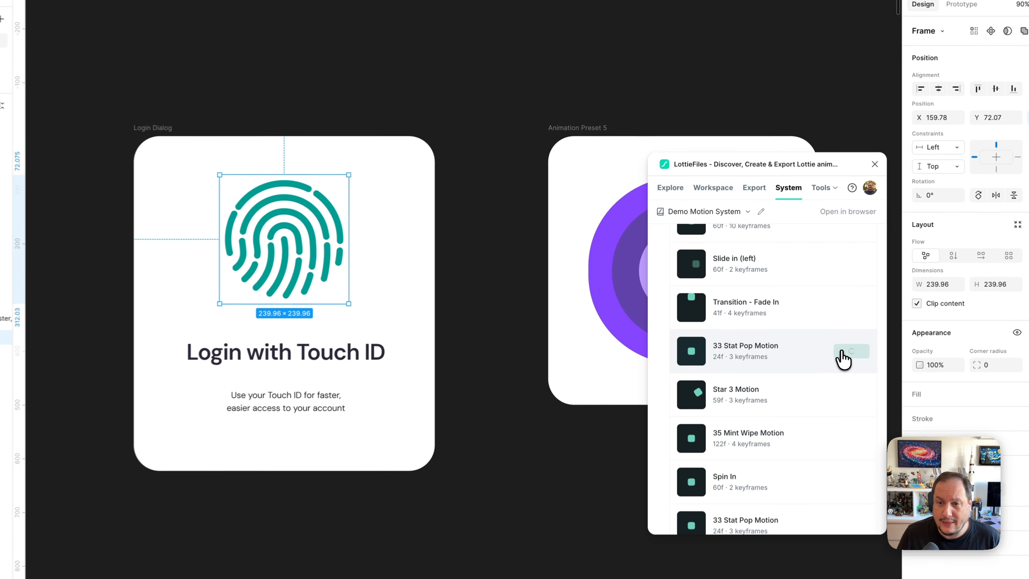
left_click(813, 315)
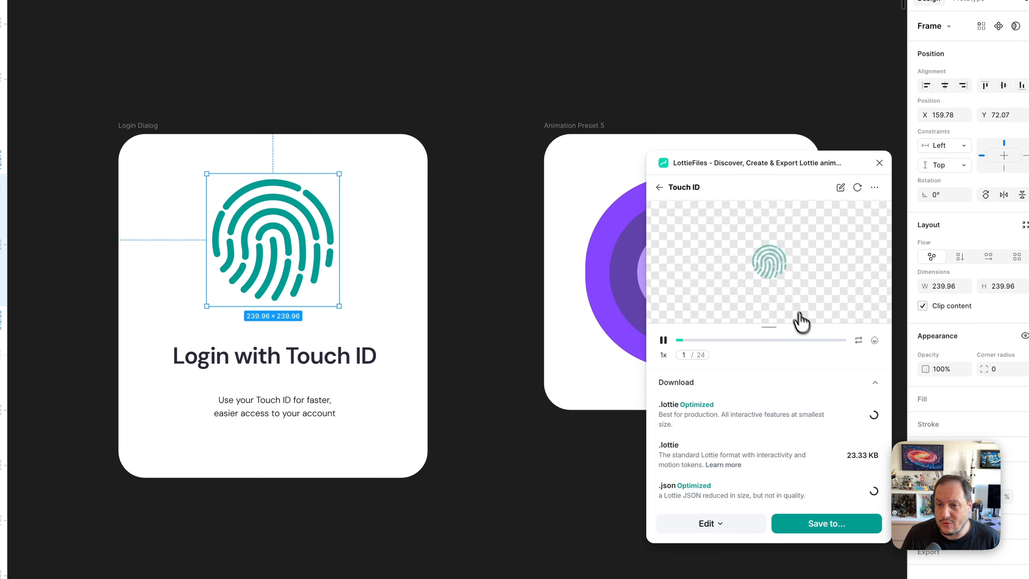
left_click(658, 187)
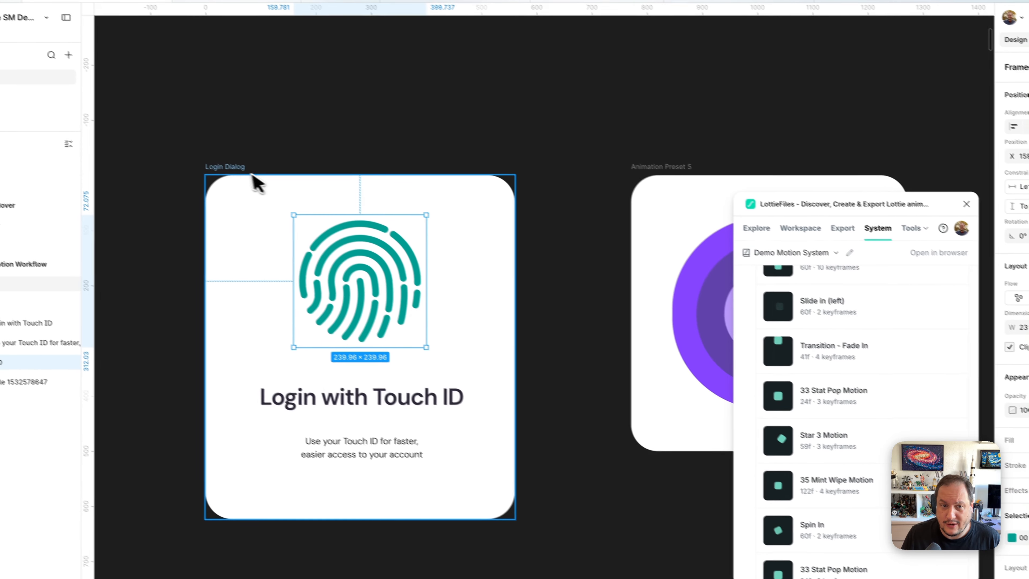
Apply the 33 Stat Pop Motion preset to the whole Login Dialog frame, preview it, and return to the preset list.
left_click(131, 125)
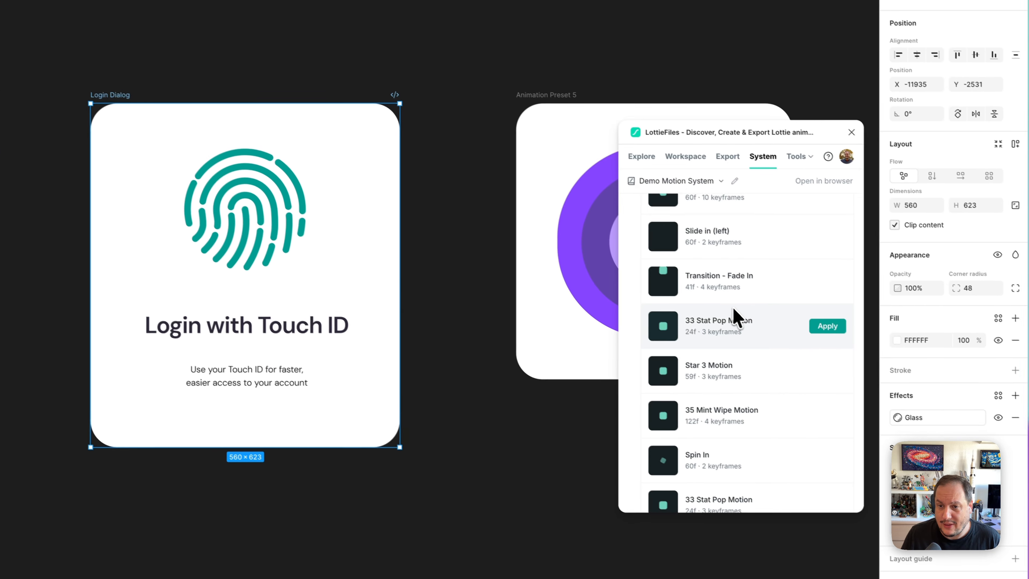
scroll(736, 318, "up", 1)
left_click(819, 354)
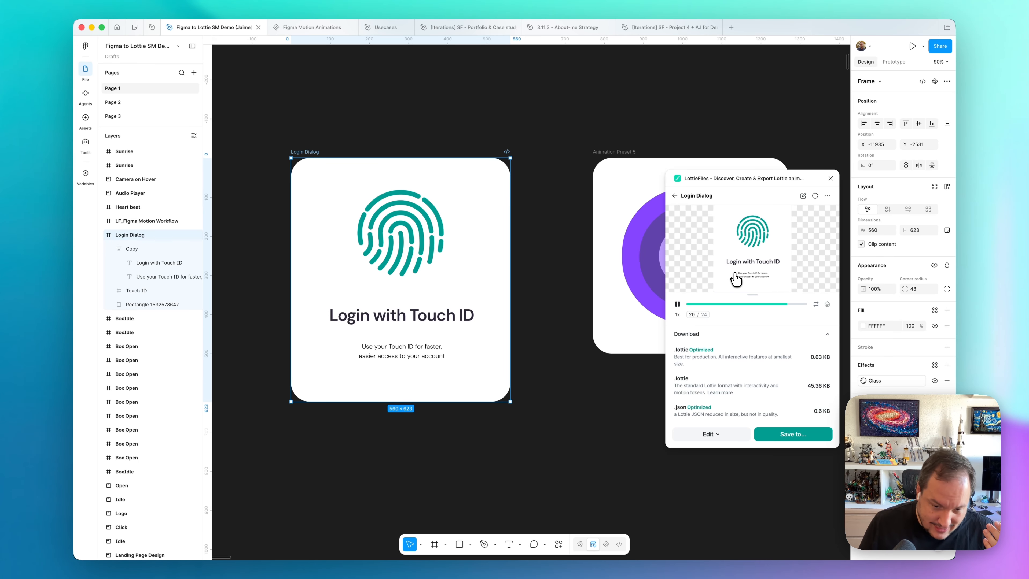
left_click(675, 196)
Apply the Ball Drop and Bounce preset to the Login Dialog, preview the animation, and close the LottieFiles plugin.
scroll(731, 311, "down", 3)
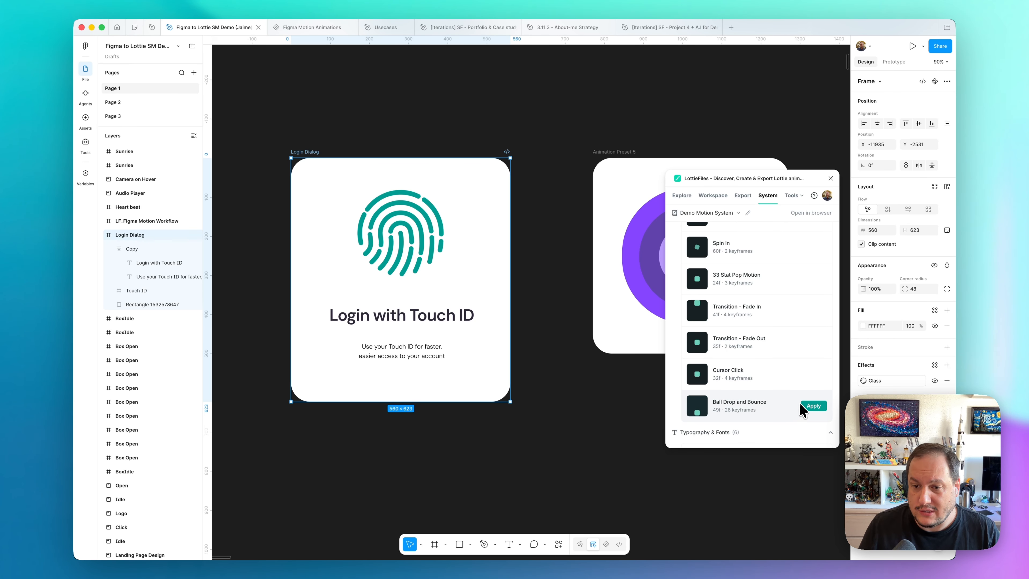
left_click(801, 406)
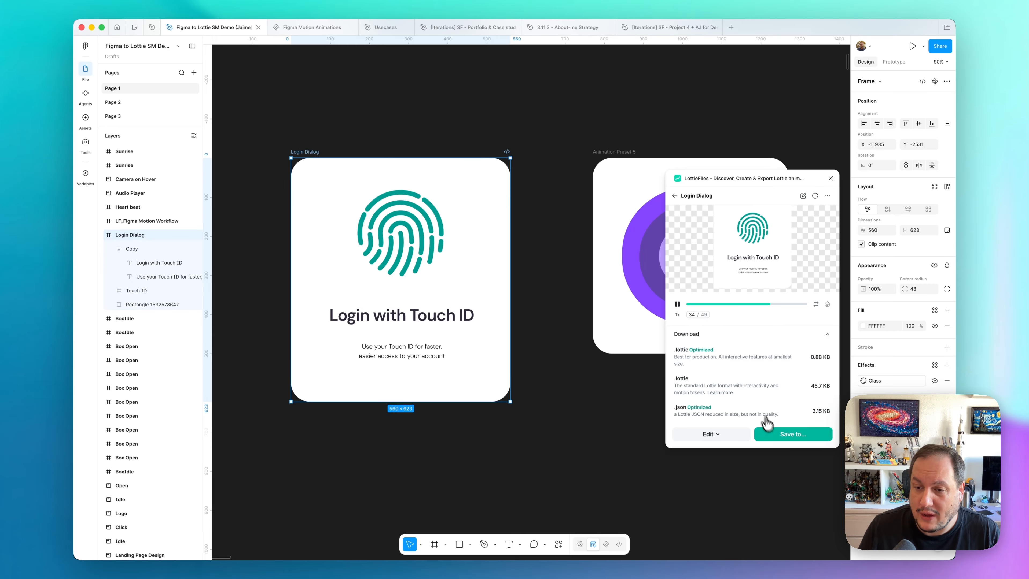
left_click(779, 434)
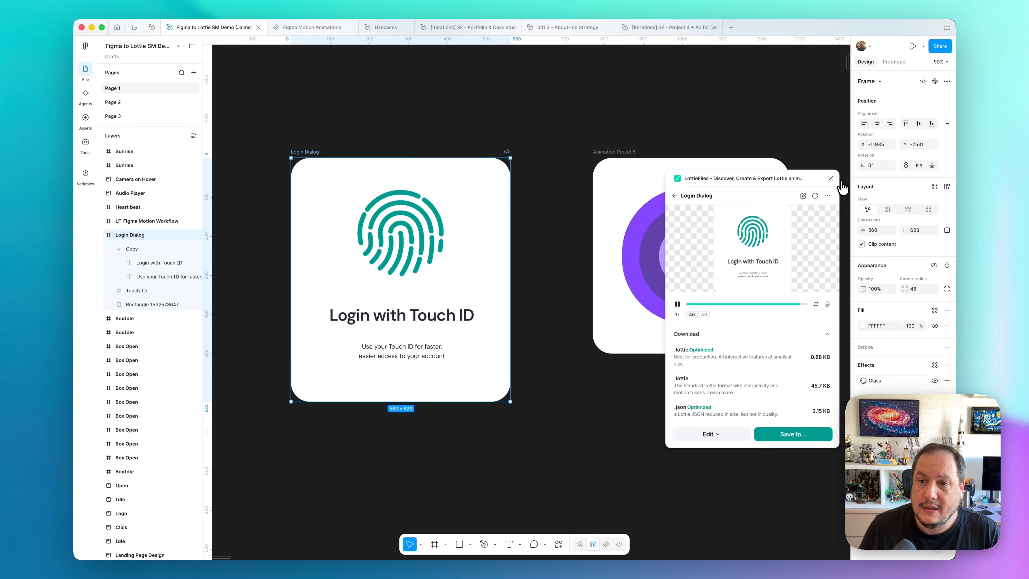
left_click(830, 179)
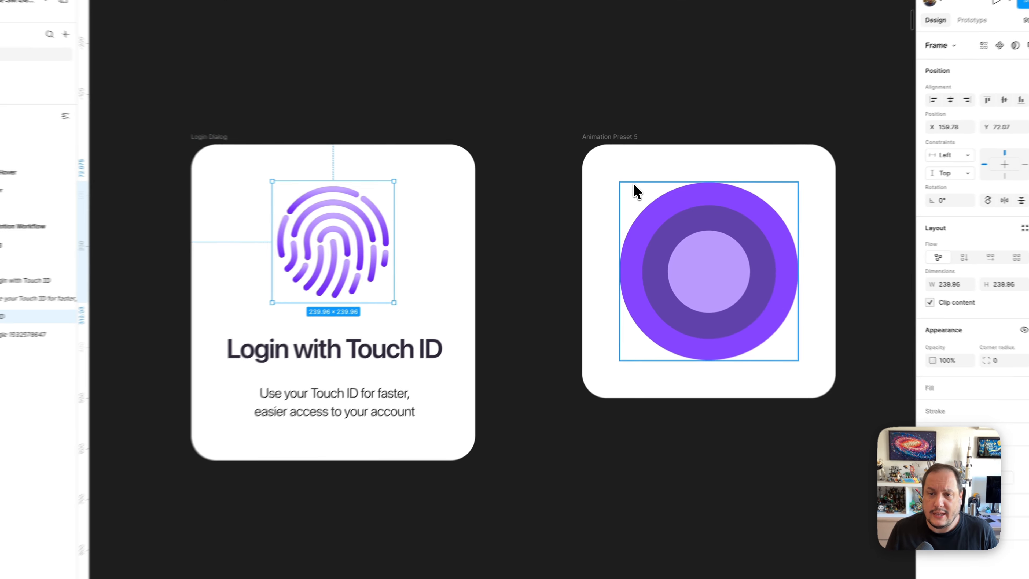
Select the Animation Preset 5 frame and load the Demo Motion System in the LottieFiles plugin.
left_click(631, 190)
left_click(615, 132)
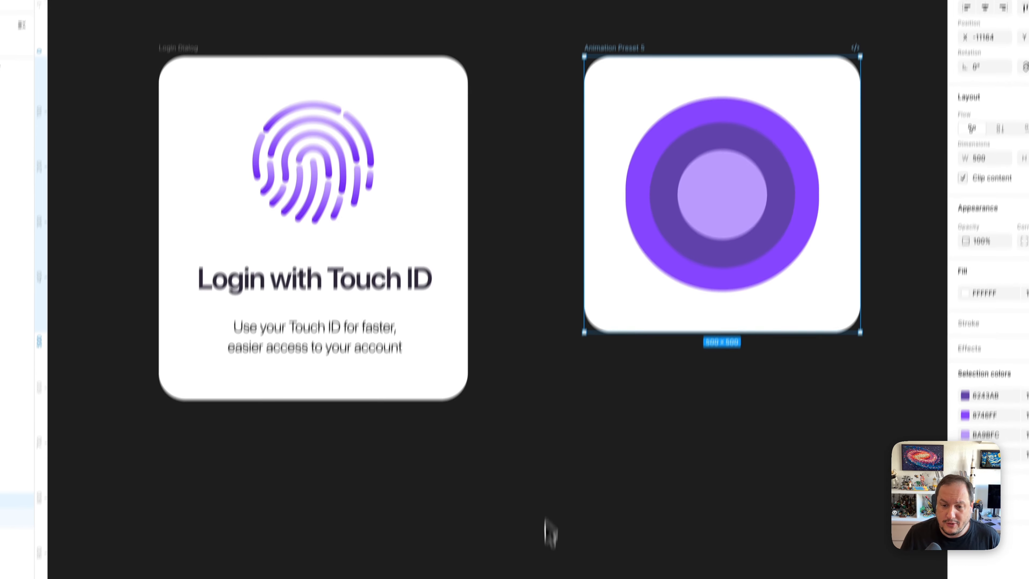
left_click(541, 539)
left_click(481, 371)
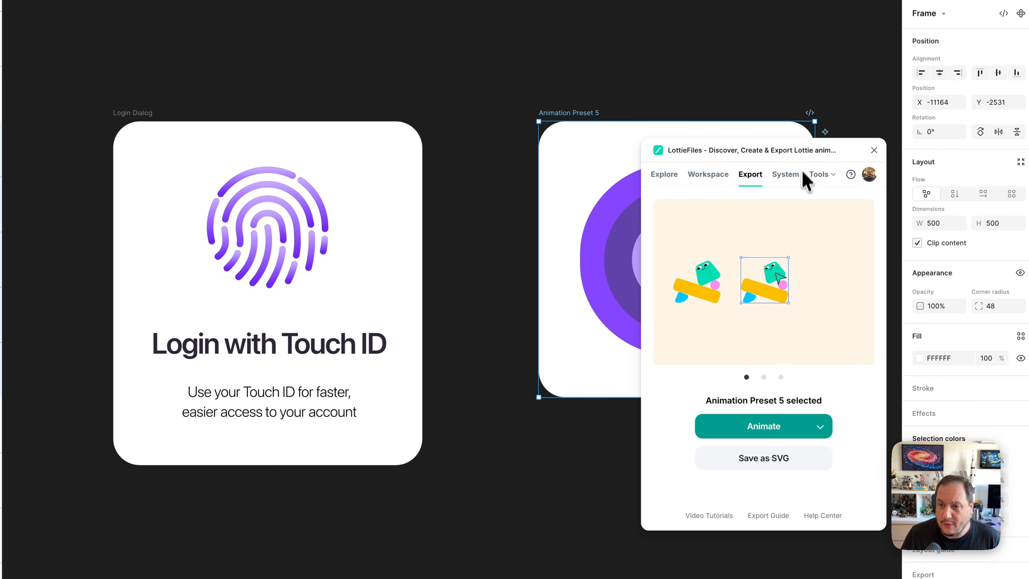
left_click(783, 175)
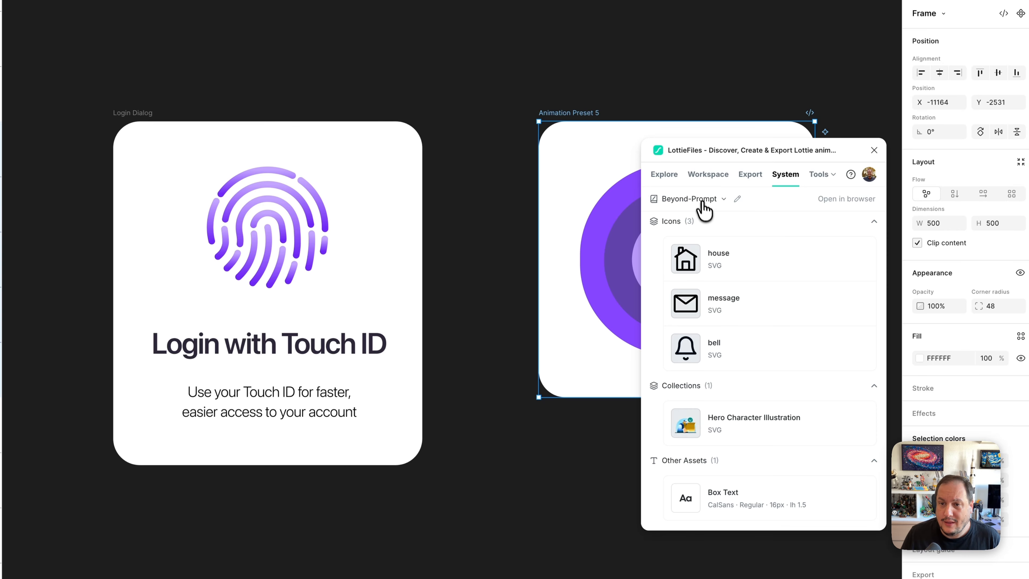
left_click(701, 199)
left_click(694, 239)
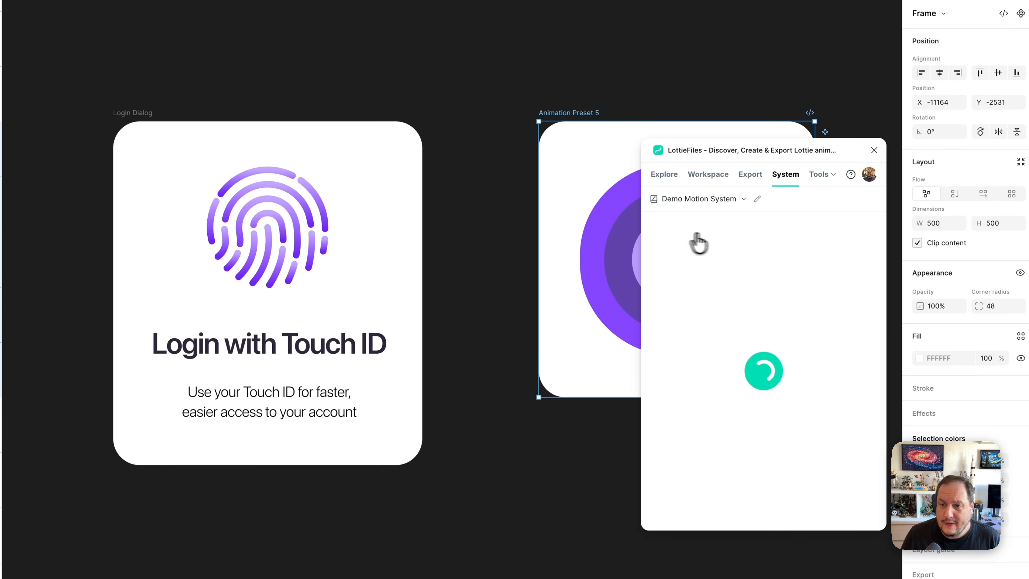
Apply the Primary Gradient 1 fill to the Animation Preset 5 circles and move the plugin window off the frame.
scroll(751, 395, "down", 10)
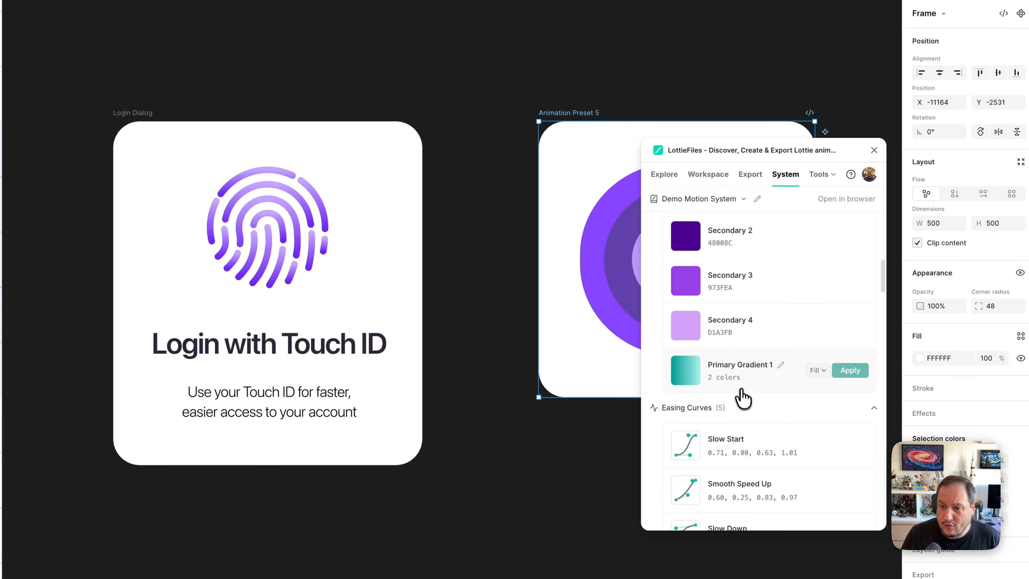
scroll(742, 394, "up", 1)
left_click(850, 383)
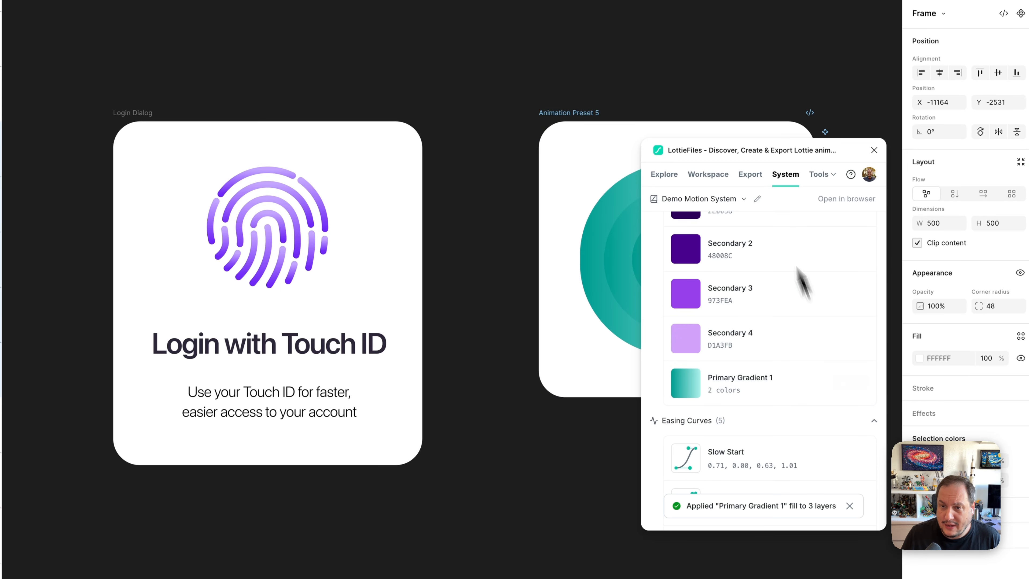
left_click_drag(801, 162, 458, 134)
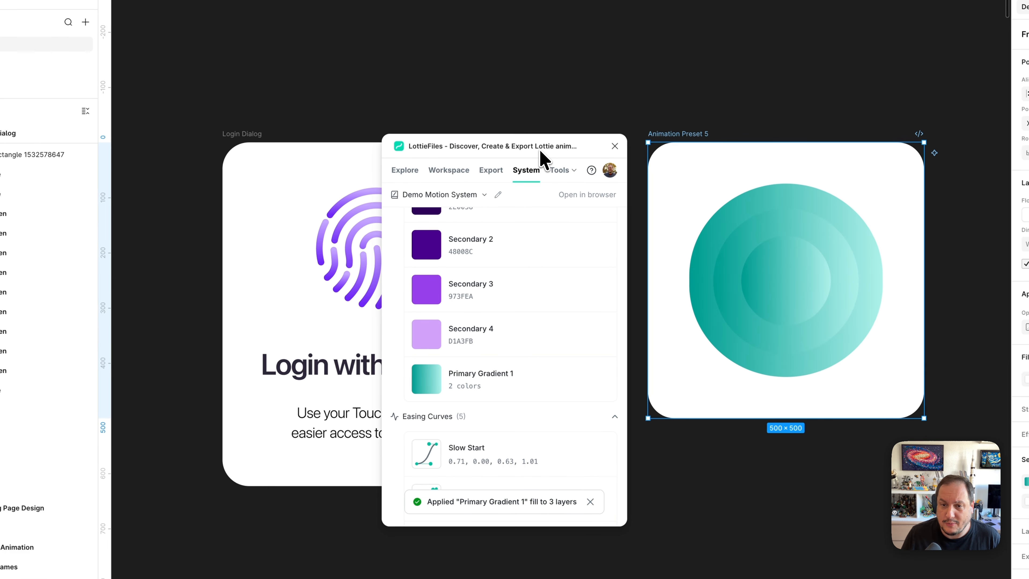
Apply the Demo Motion System's Ball Drop and Bounce motion preset to the Animation Preset 5 frame.
scroll(405, 358, "down", 5)
scroll(486, 374, "down", 8)
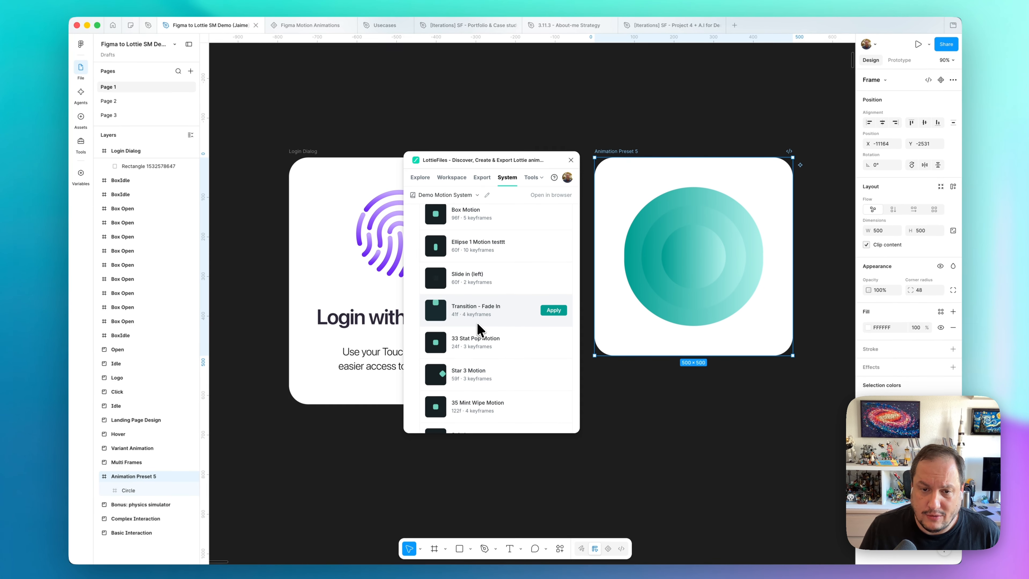
scroll(481, 341, "down", 5)
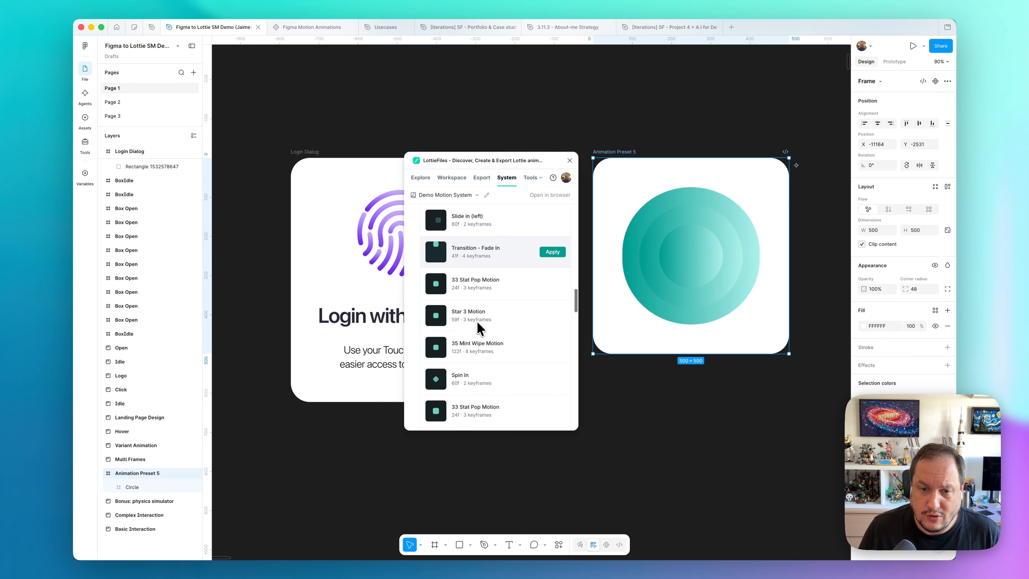
scroll(477, 323, "down", 3)
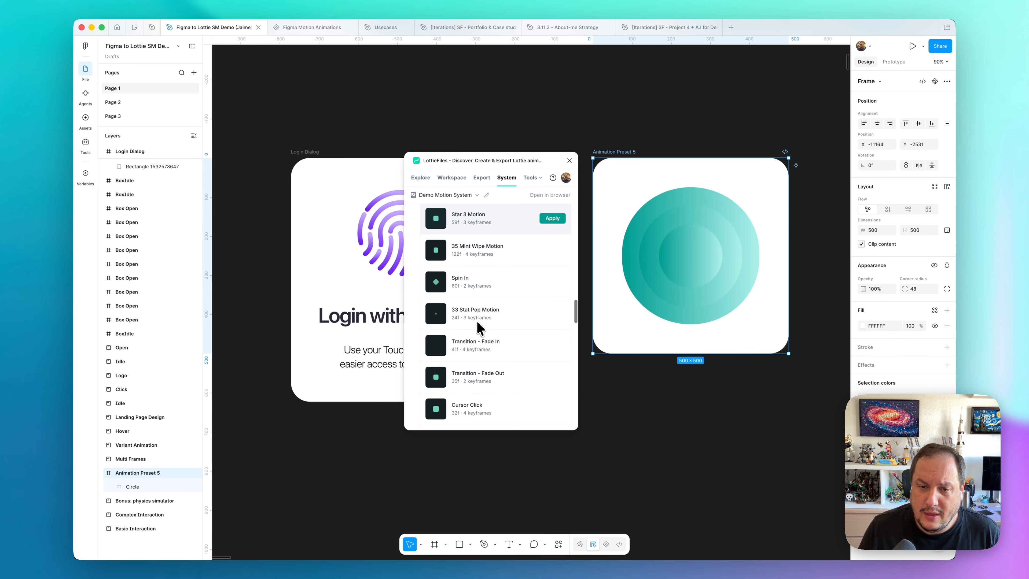
scroll(481, 339, "down", 3)
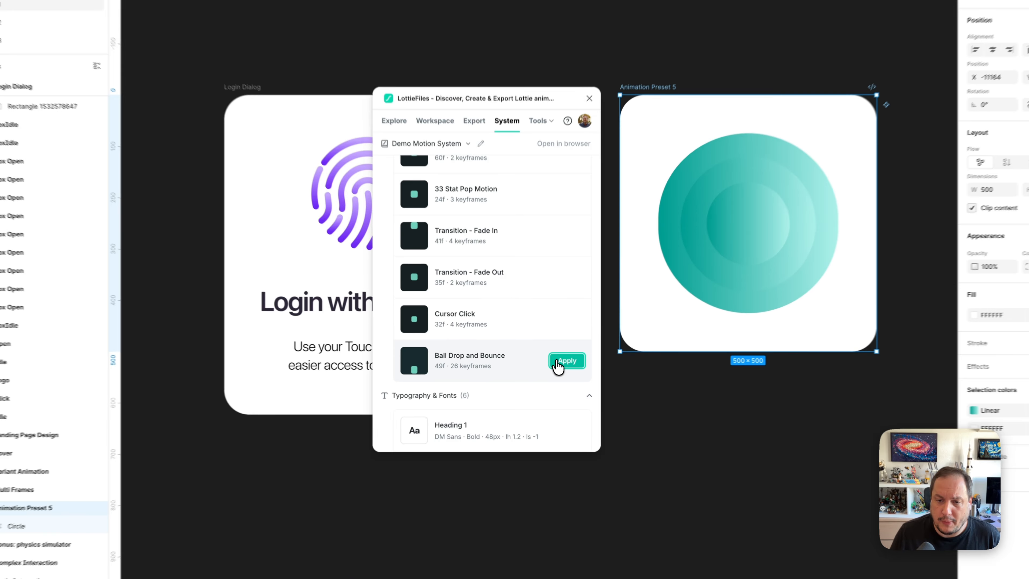
left_click(551, 360)
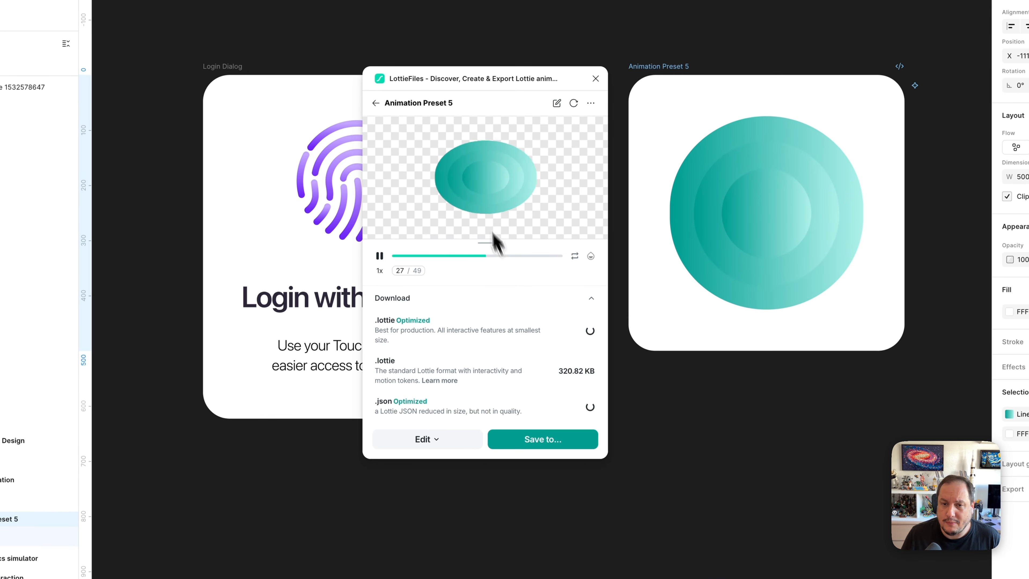
Save the Animation Preset 5 animation to the Docs folder of the Zentra Inc. workspace and close the plugin.
left_click(523, 438)
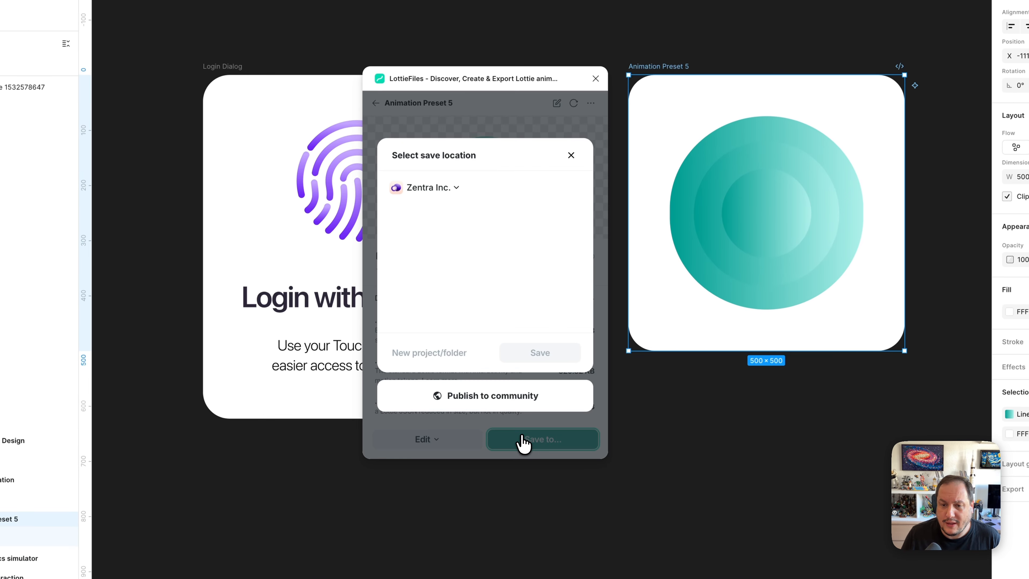
scroll(479, 288, "down", 5)
scroll(476, 284, "down", 3)
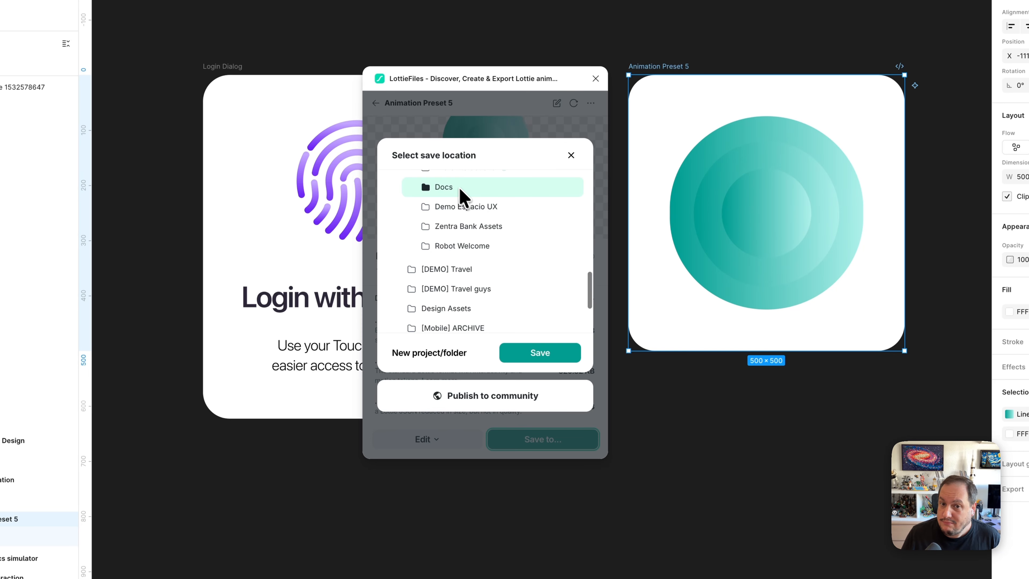
left_click(553, 358)
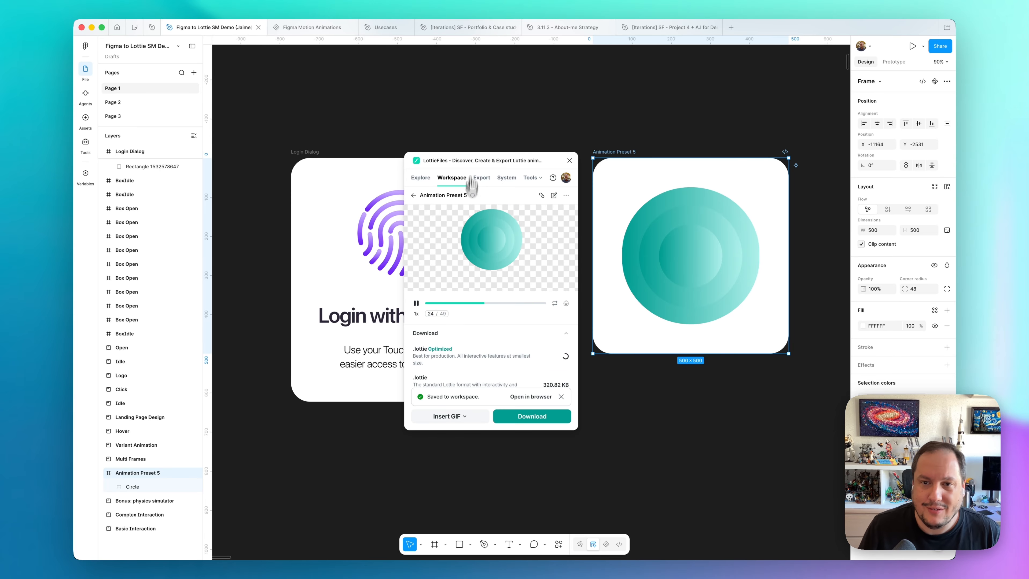
left_click(569, 160)
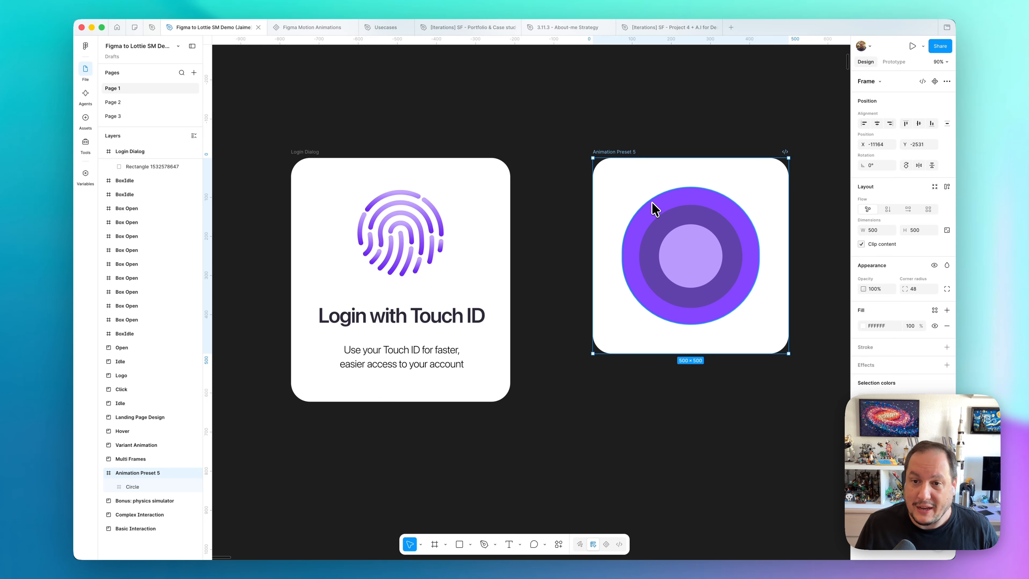
Open the hover interaction of the first wallet frame in the Basic Interaction section to examine its prototype settings.
left_click(526, 174)
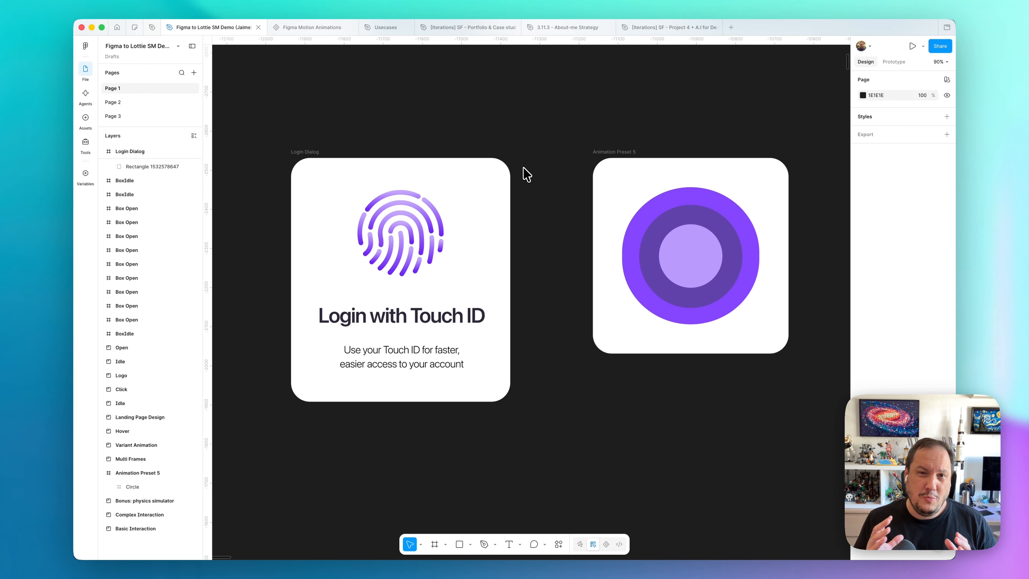
scroll(526, 174, "down", 5)
scroll(544, 188, "up", 5)
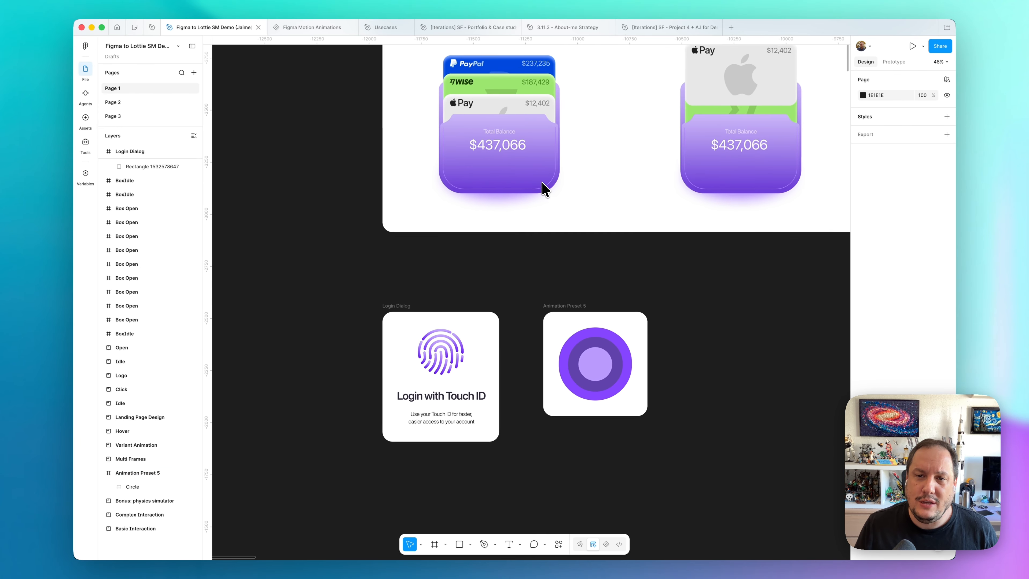
scroll(542, 184, "down", 5)
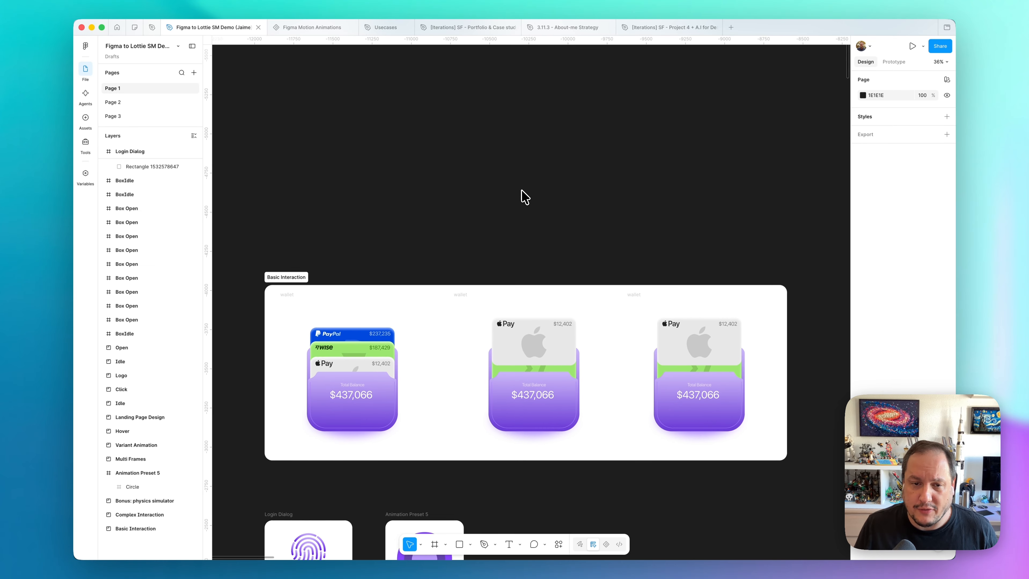
scroll(508, 199, "up", 5)
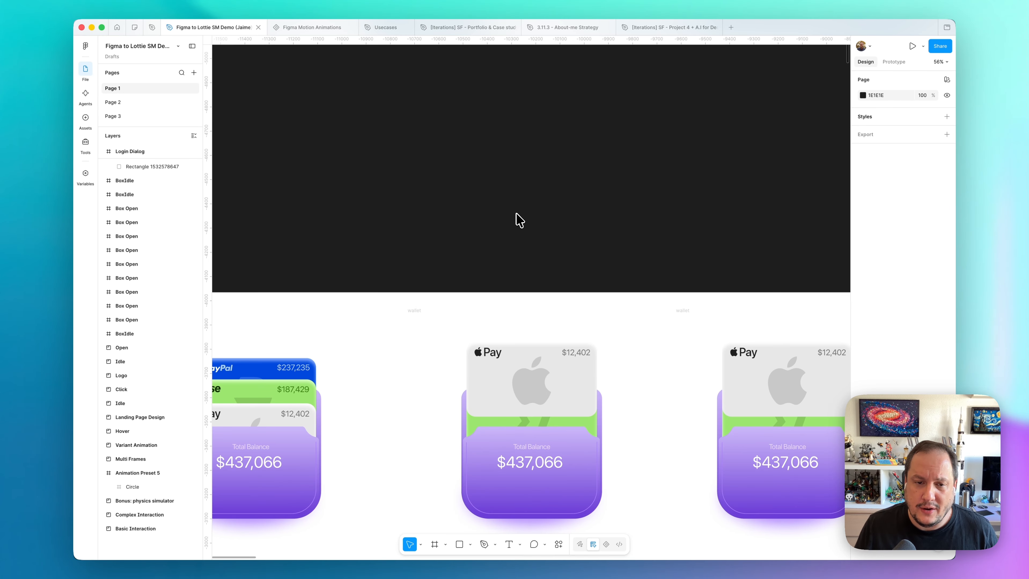
scroll(515, 220, "down", 3)
scroll(485, 230, "down", 1)
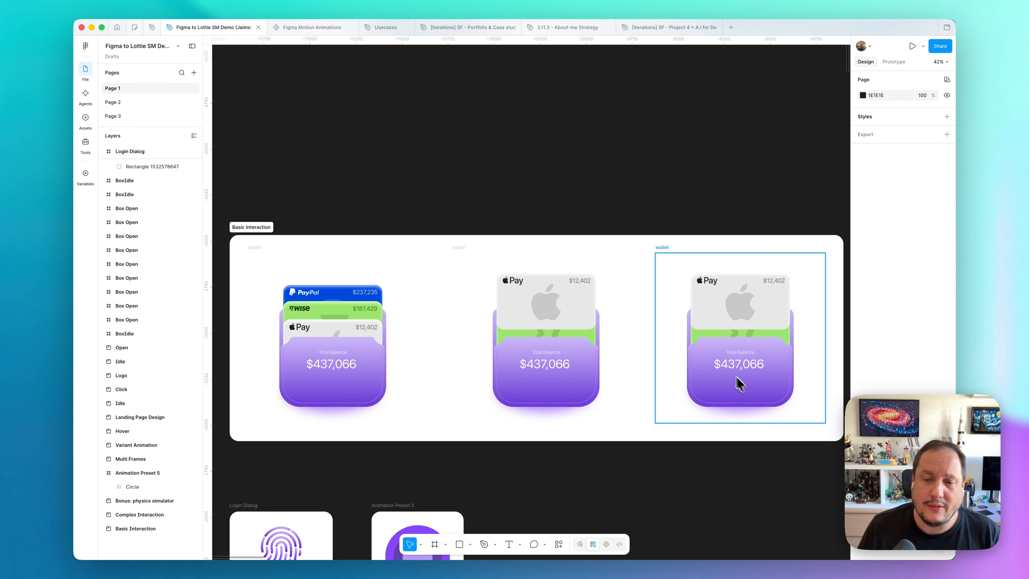
left_click(379, 267)
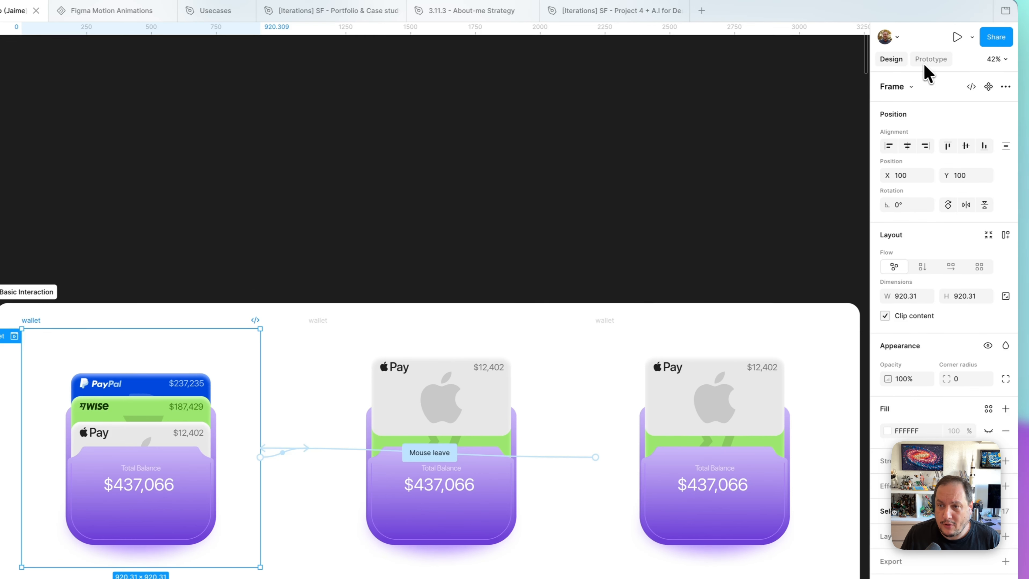
left_click(894, 62)
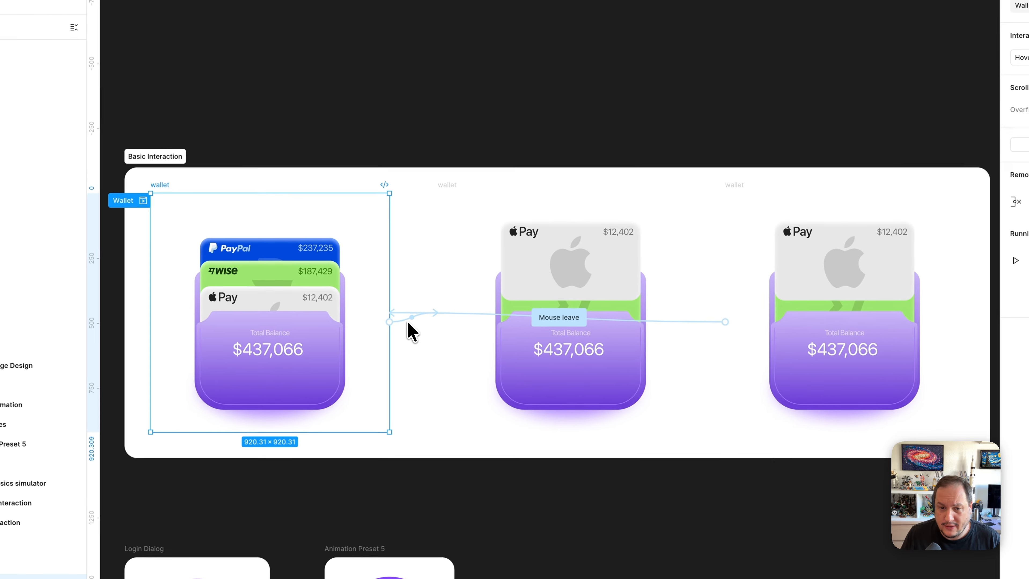
left_click(276, 453)
scroll(418, 384, "up", 3)
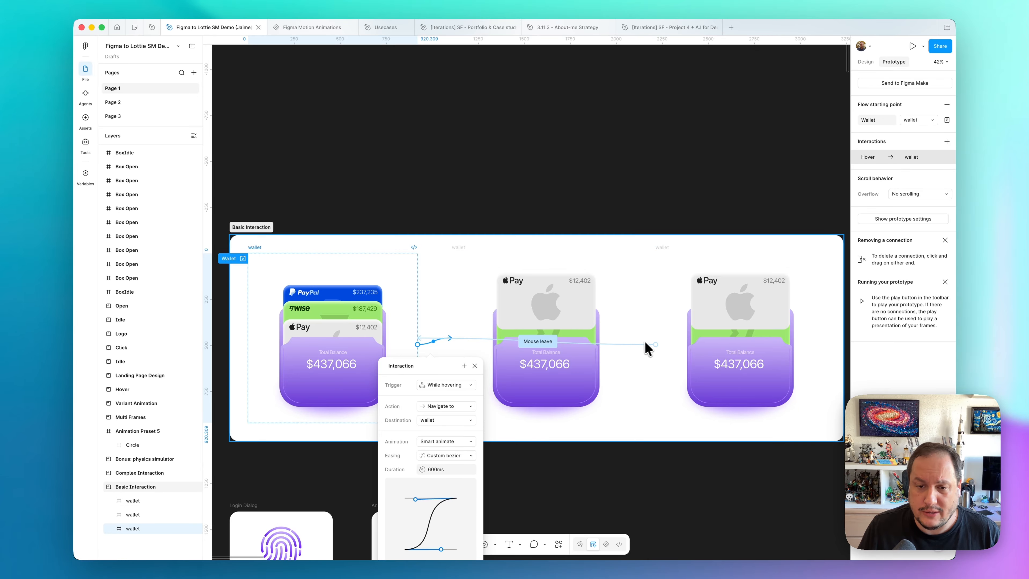
Review the trigger, destination and Smart animate settings of the first wallet frame's hover interaction, and close its settings.
left_click(342, 184)
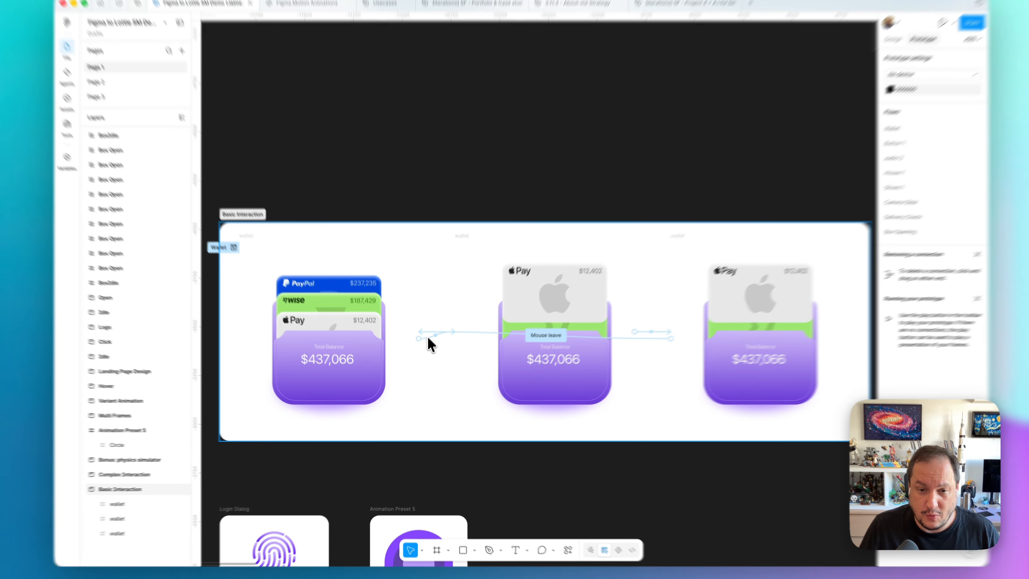
left_click(427, 343)
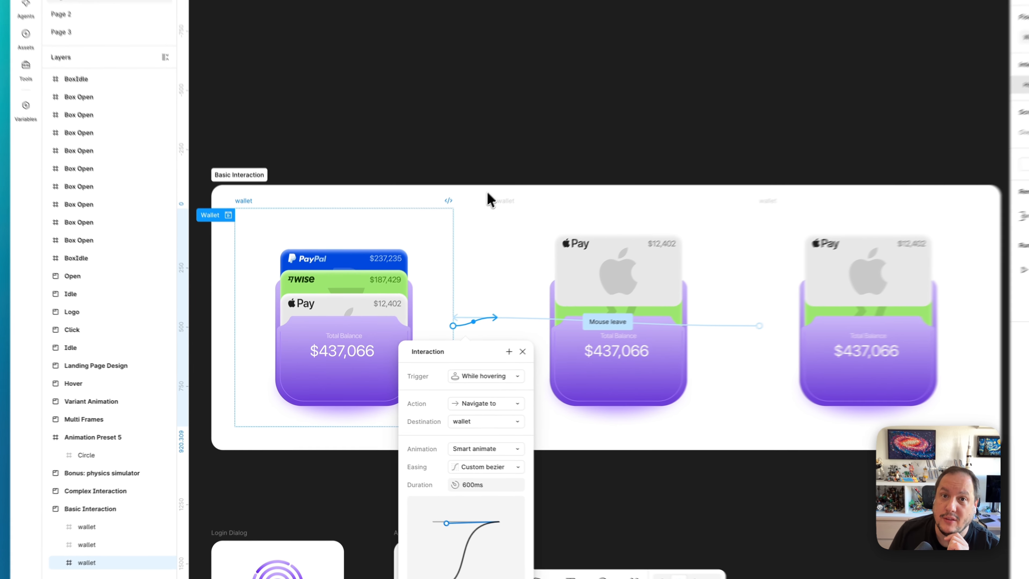
left_click(442, 243)
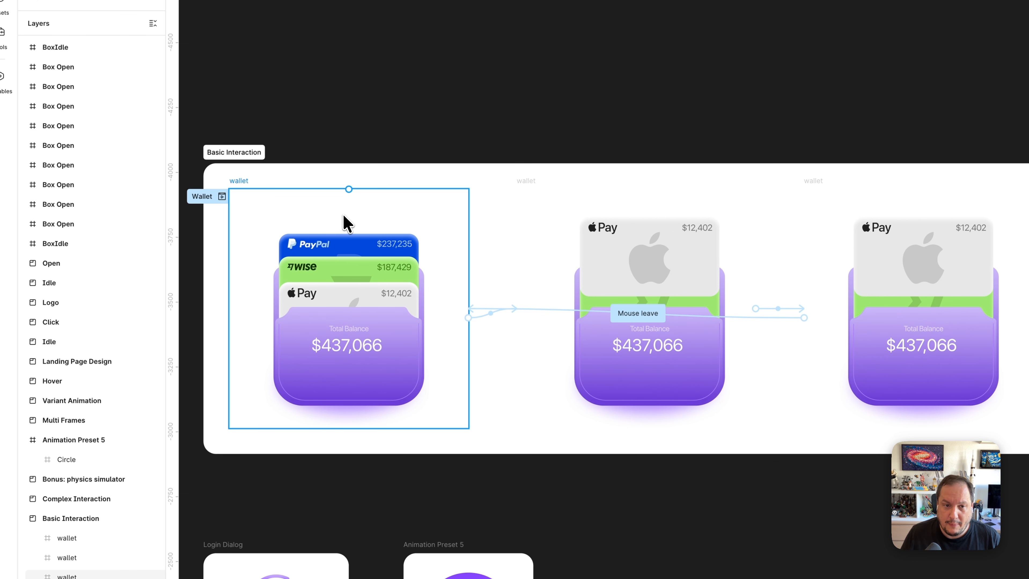
Export the first wallet frame with the LottieFiles plugin, using the Wallet prototype flow.
left_click(347, 223)
left_click(599, 540)
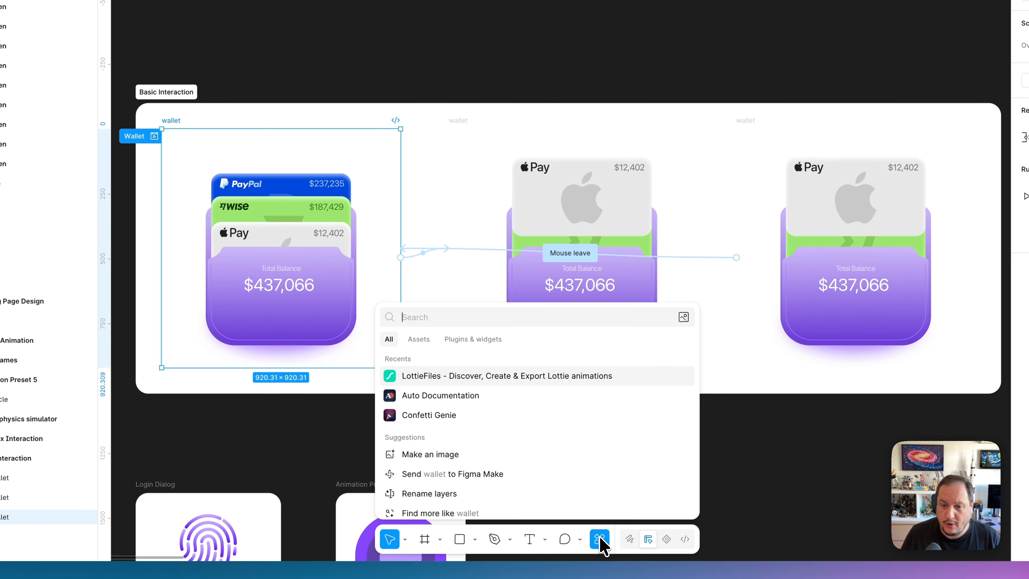
left_click(524, 380)
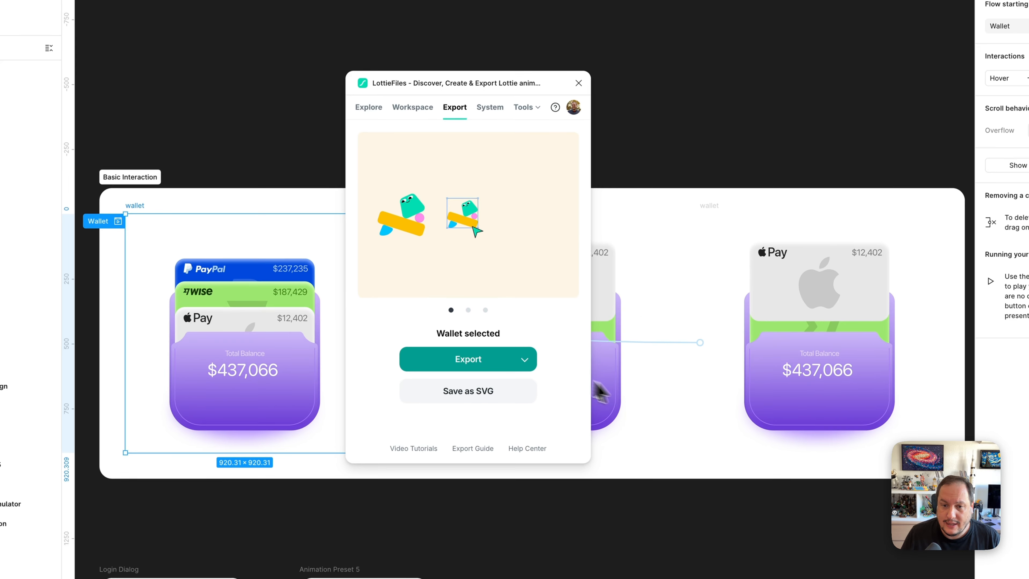
left_click(524, 359)
mouse_move(515, 346)
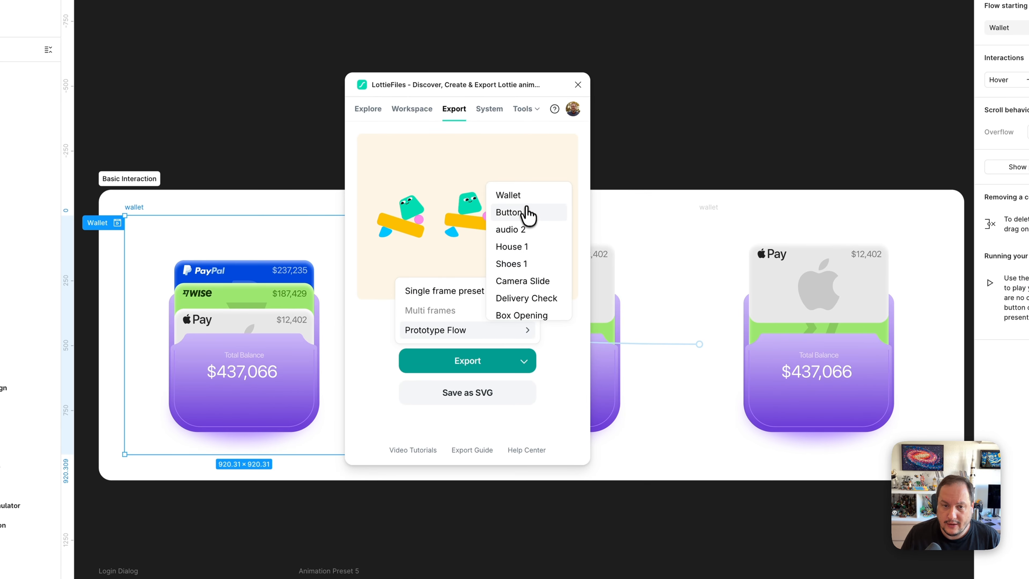
left_click(523, 198)
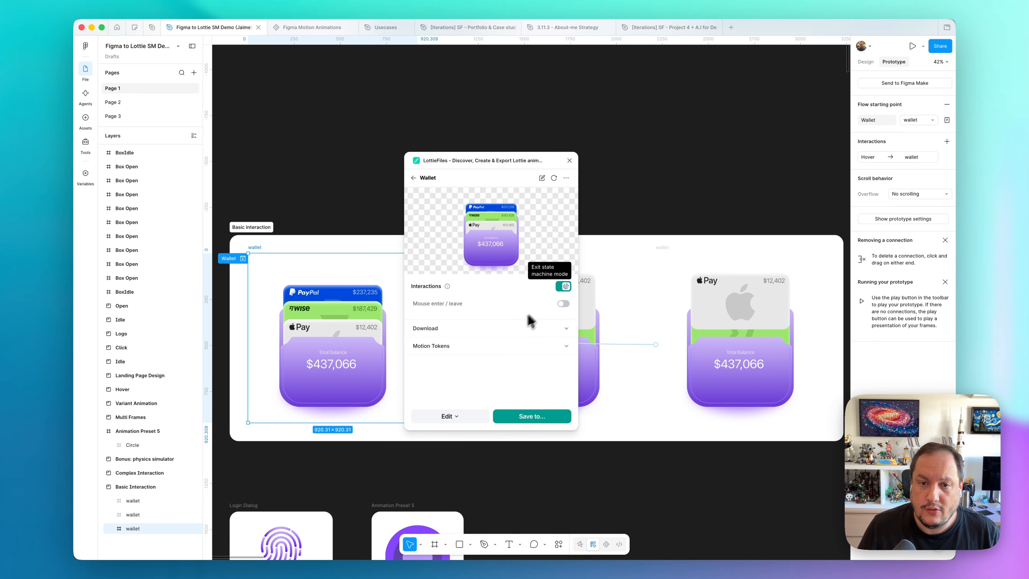
Enable the Mouse enter / leave interaction for the Wallet animation and compare its preview outside and inside state machine mode.
left_click(563, 304)
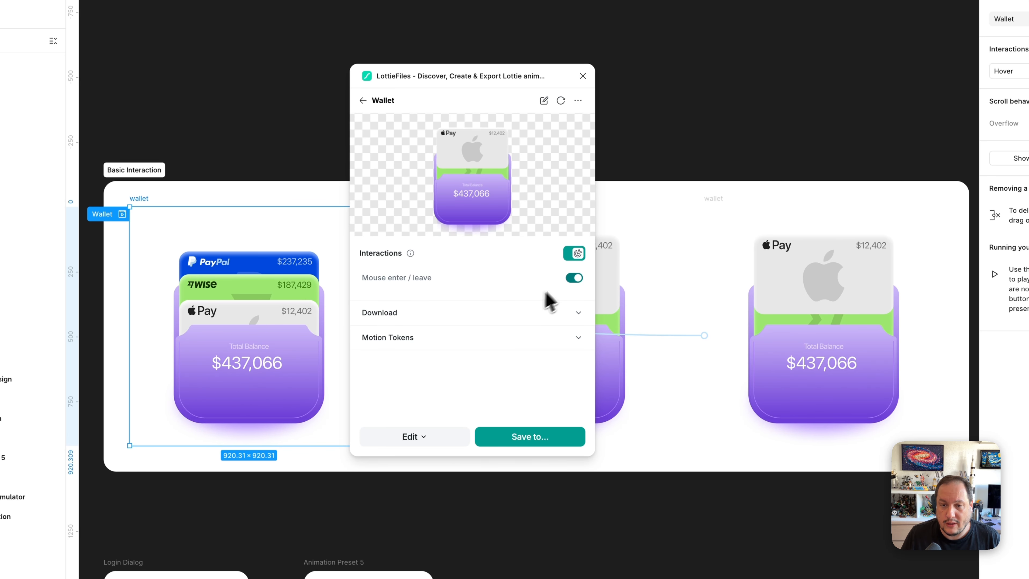
left_click(572, 254)
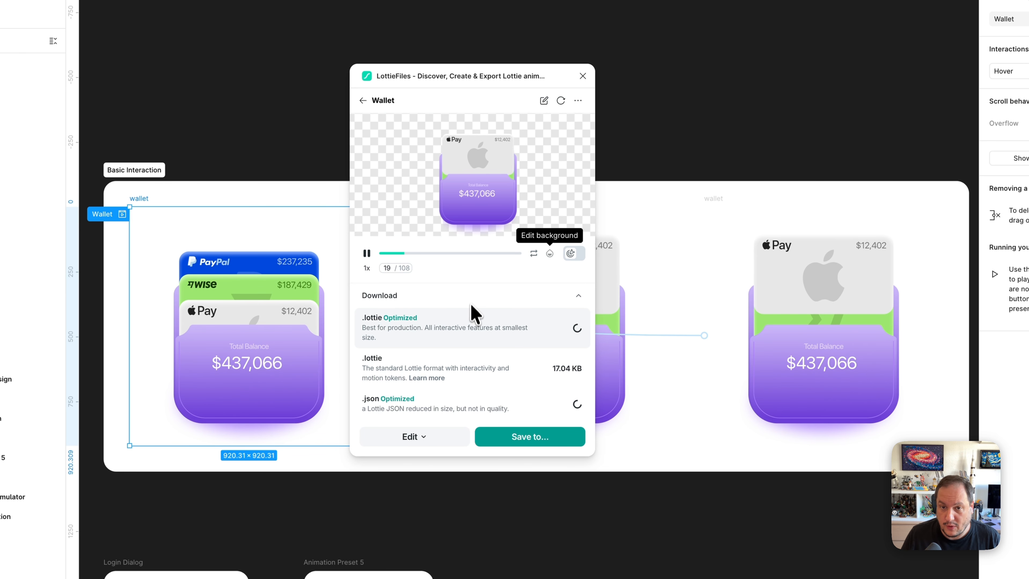
left_click(574, 254)
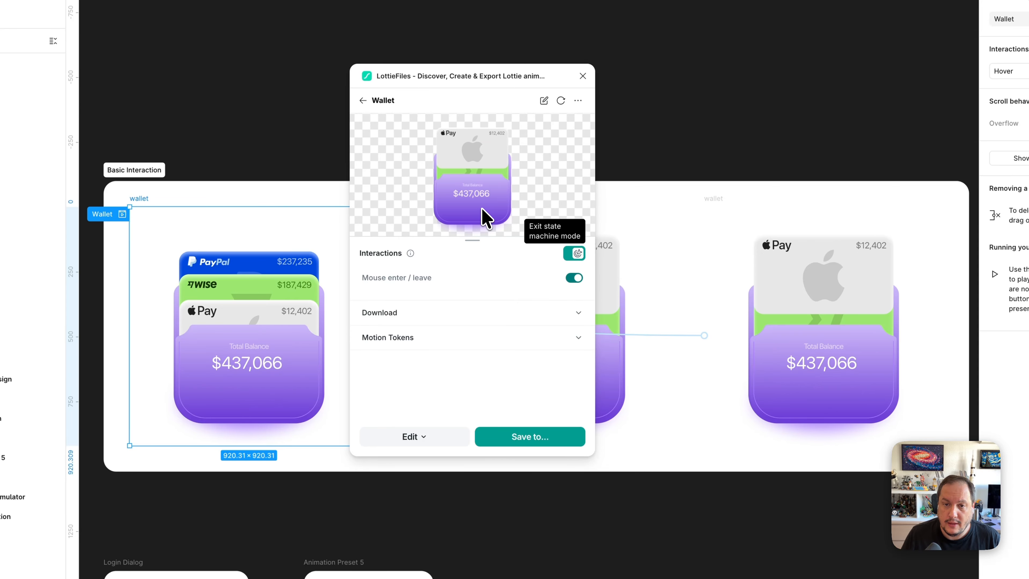
Save the Wallet animation to the Docs folder of the Zentra Inc. workspace, preview it in state machine mode and close the plugin.
left_click(515, 436)
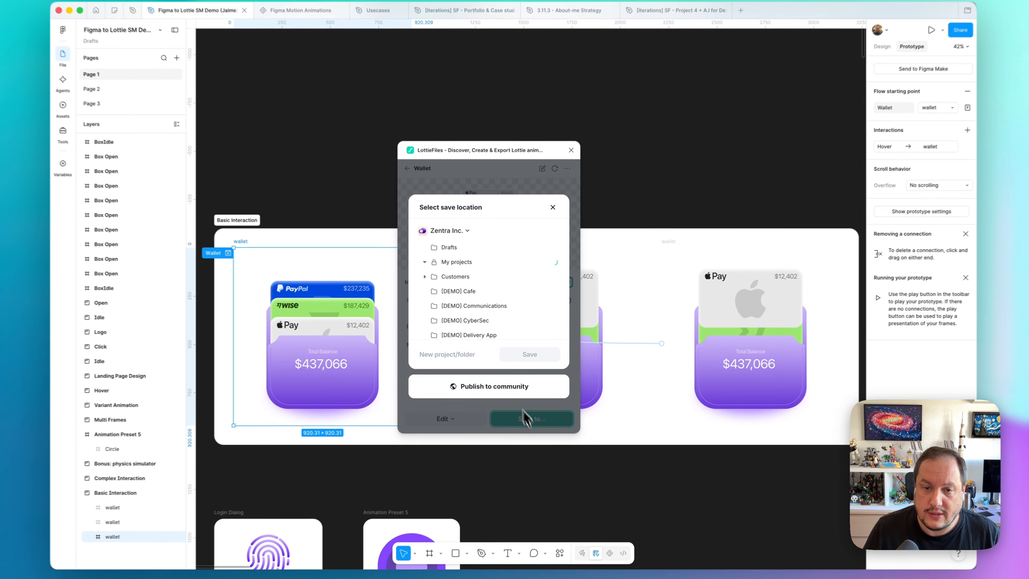
scroll(466, 257, "down", 7)
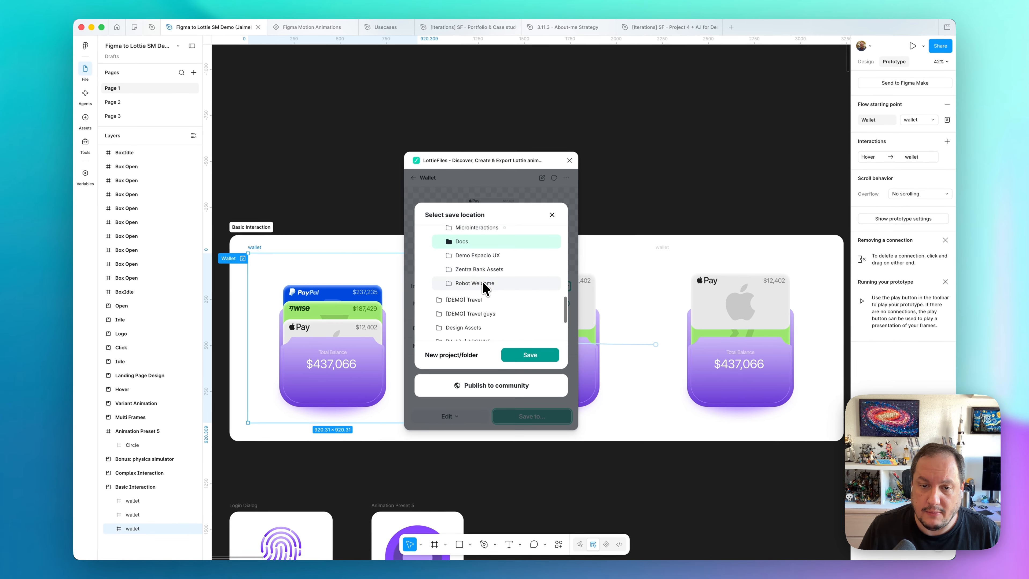
left_click(529, 356)
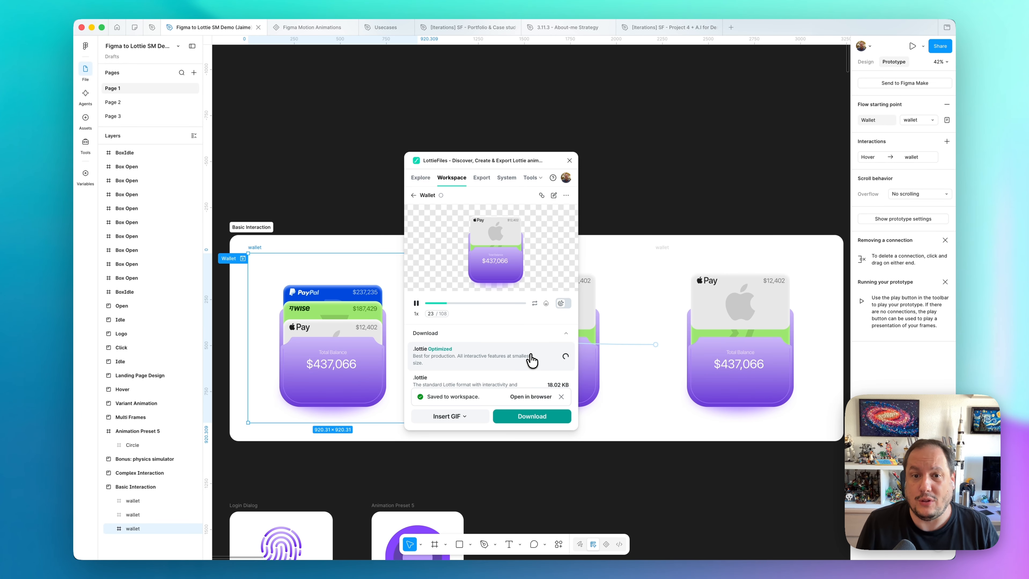
left_click(561, 303)
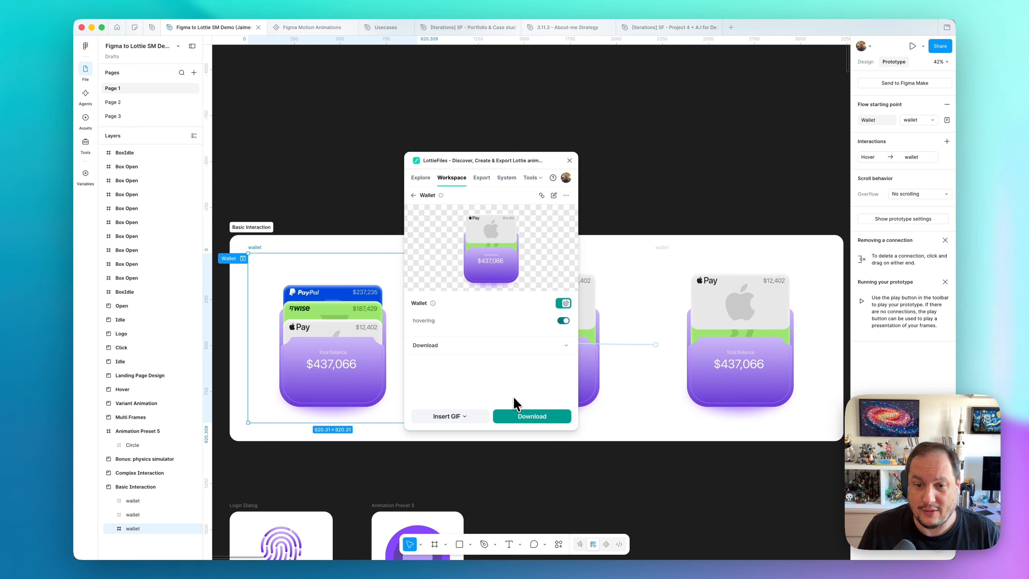
left_click(570, 160)
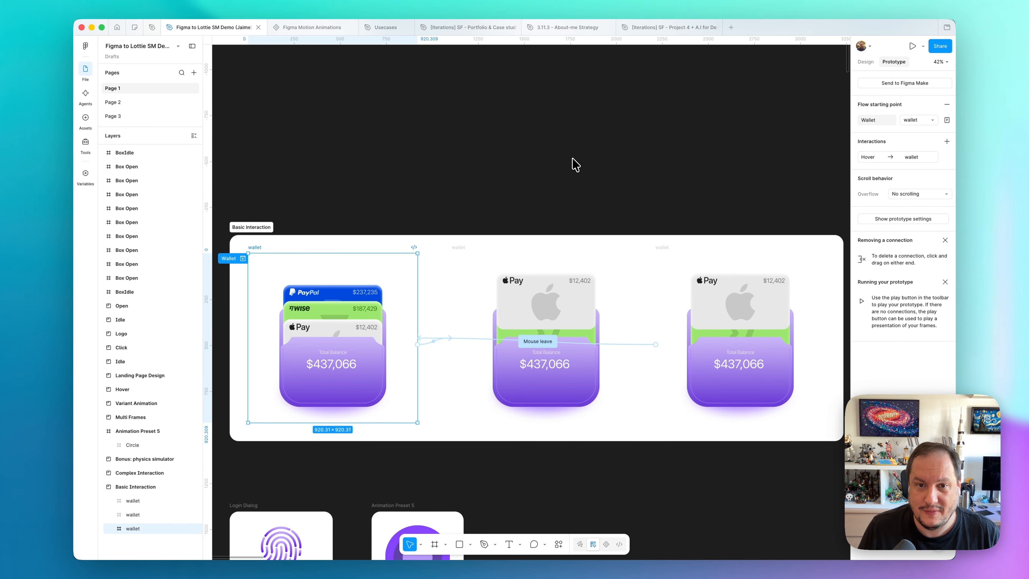
Select the LF_Figma Motion Workflow frame and open its motion timeline.
left_click(547, 156)
scroll(544, 162, "down", 12)
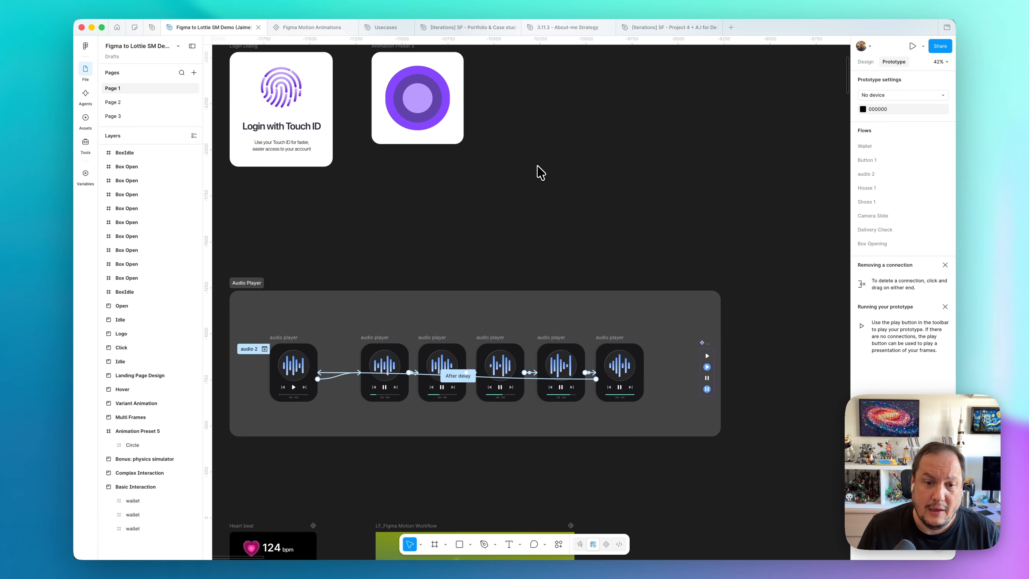
scroll(537, 165, "down", 10)
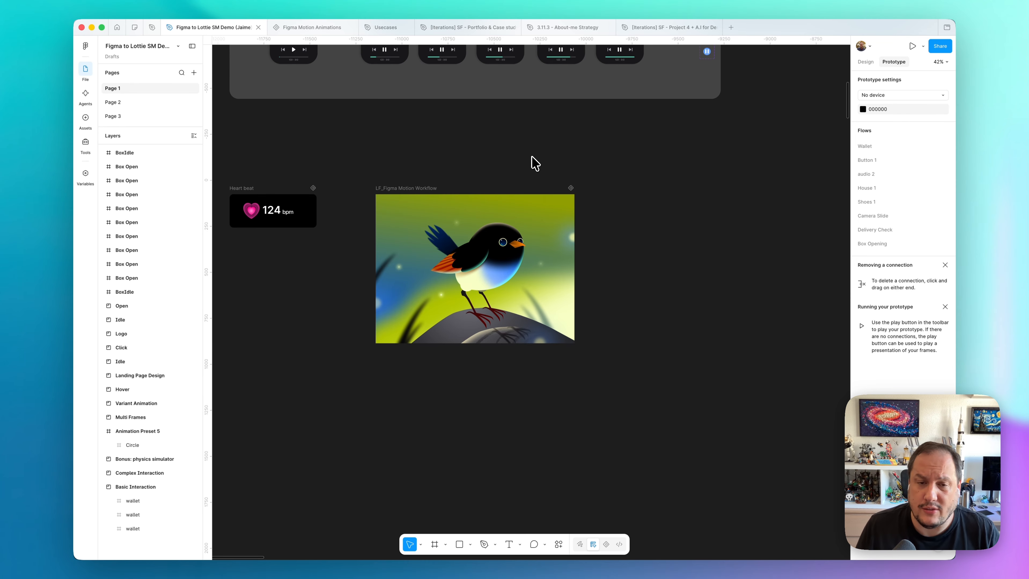
left_click(406, 188)
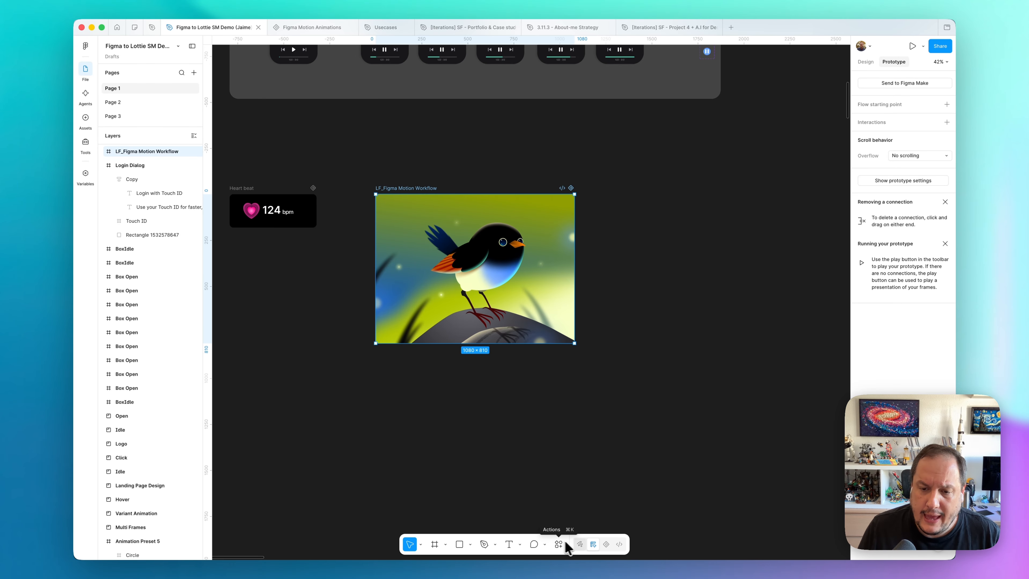
left_click(607, 544)
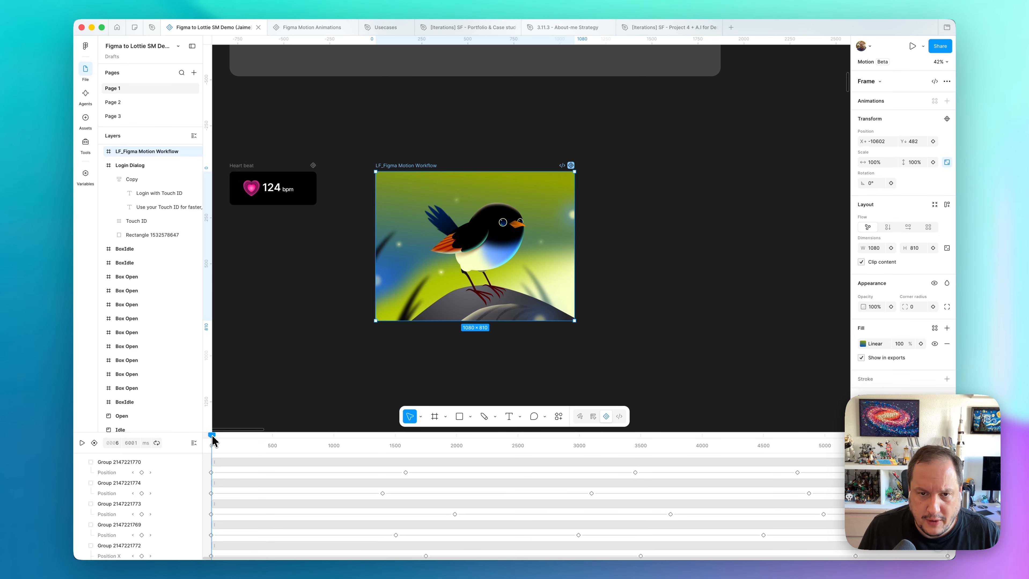
left_click_drag(213, 440, 490, 468)
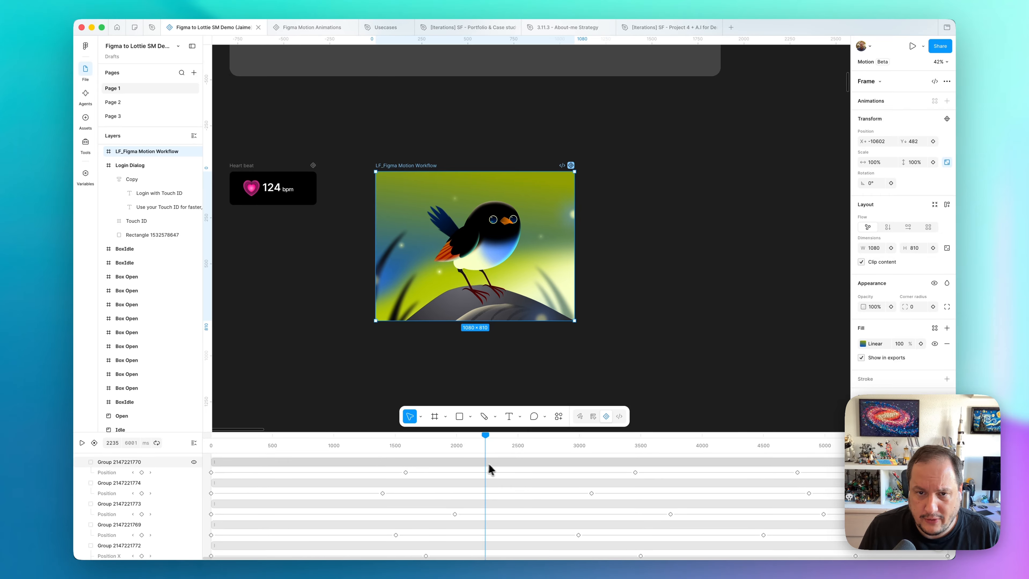
left_click_drag(563, 469, 225, 472)
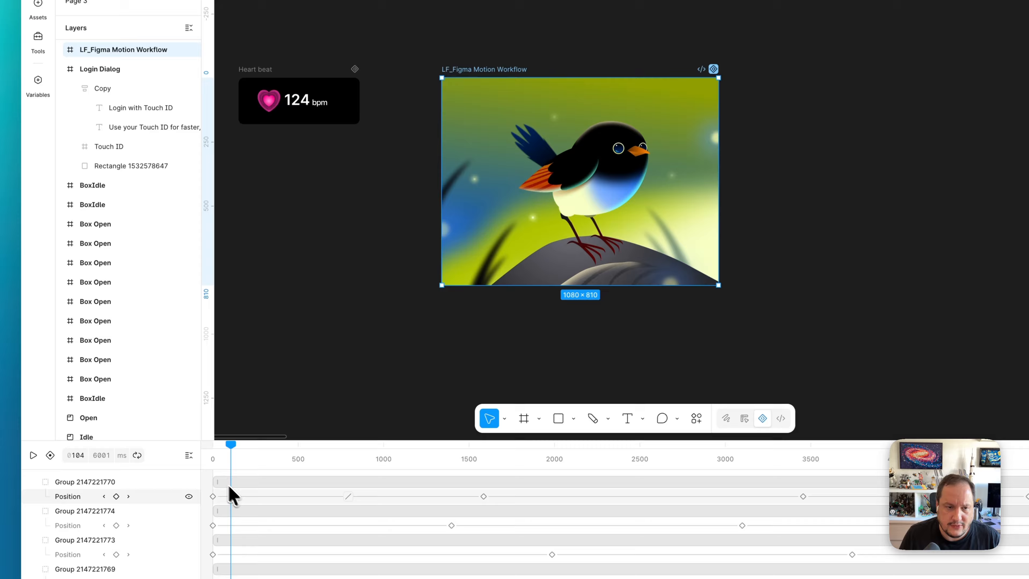
scroll(223, 507, "down", 2)
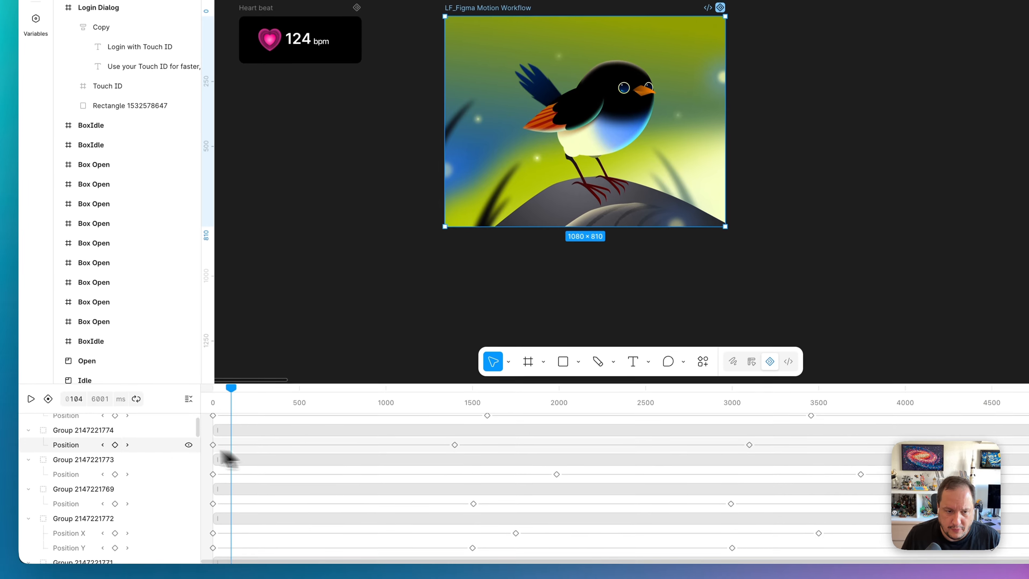
left_click(455, 441)
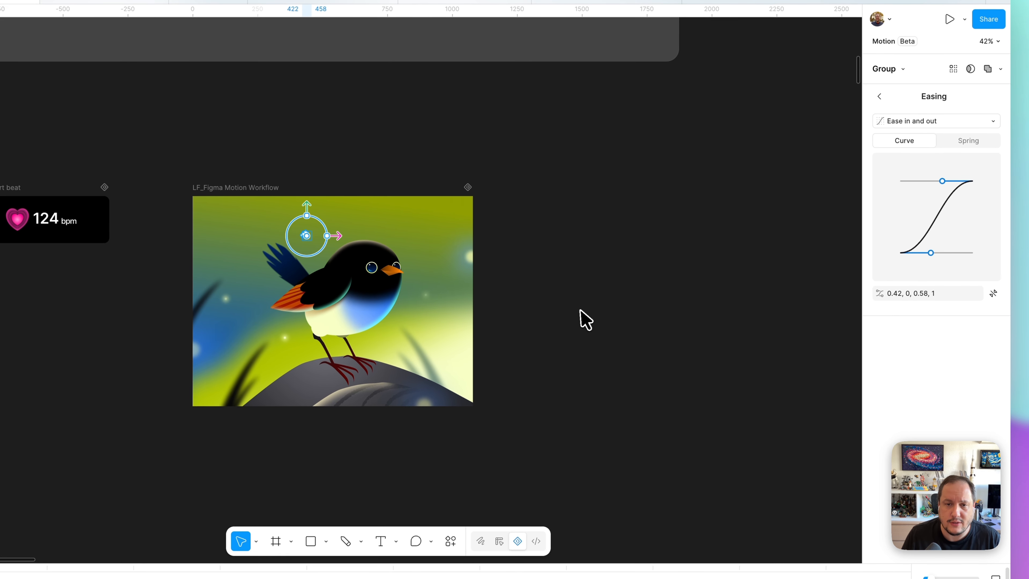
left_click(585, 320)
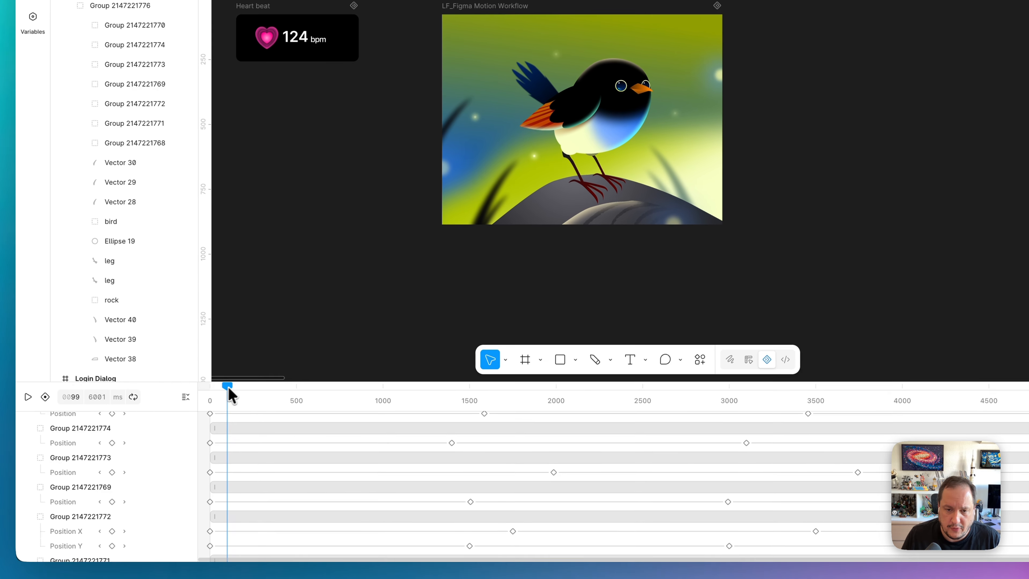
left_click_drag(228, 388, 194, 391)
left_click(32, 396)
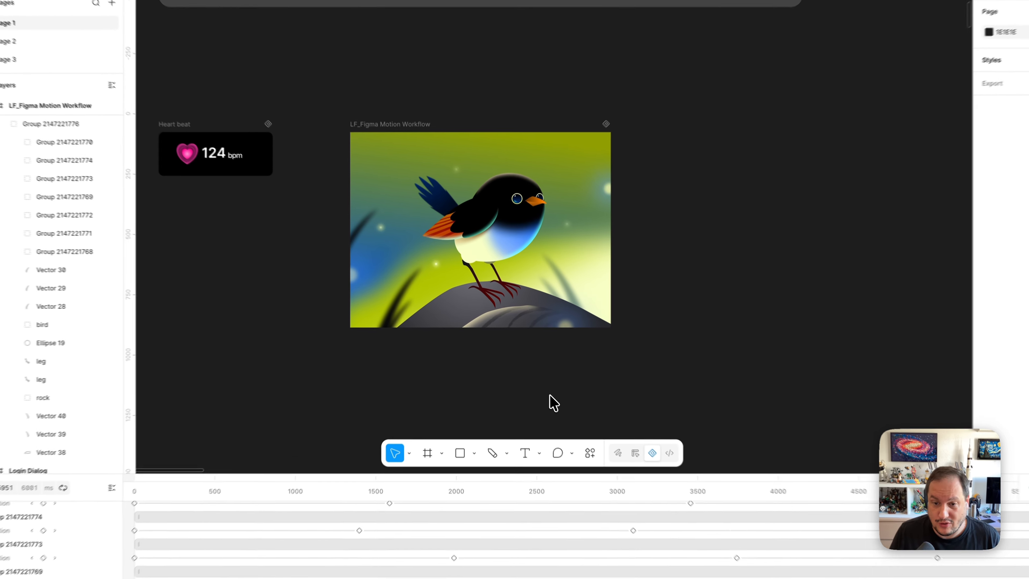
Export the LF_Figma Motion Workflow frame with the LottieFiles plugin, keeping the plugin window clear of the artwork.
left_click(589, 454)
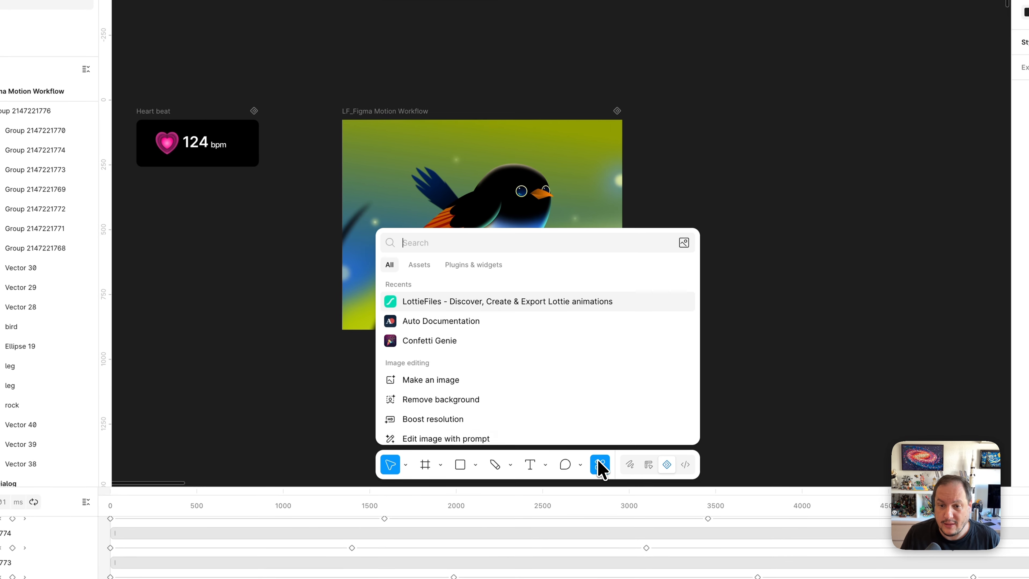
left_click(532, 302)
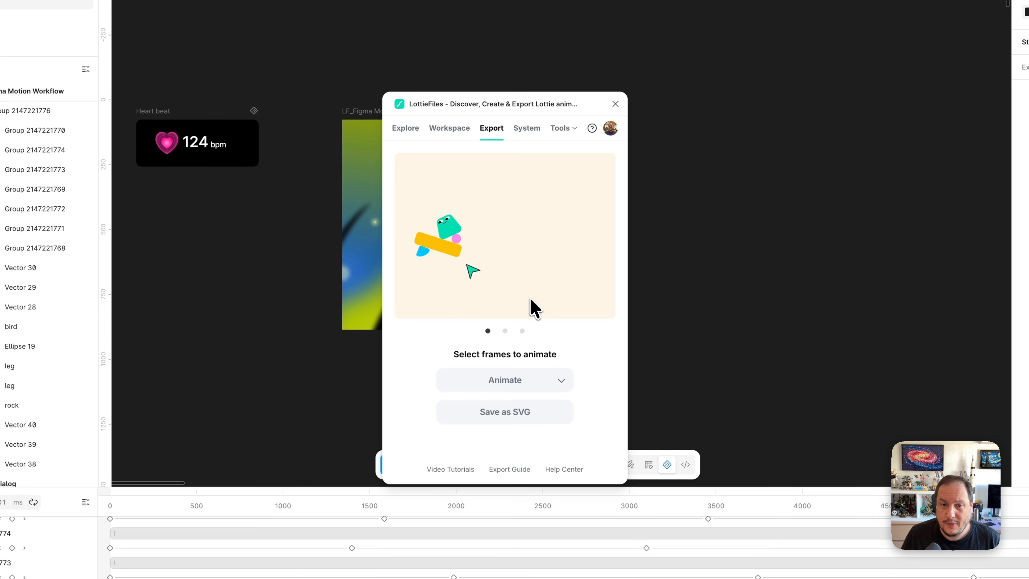
left_click(359, 111)
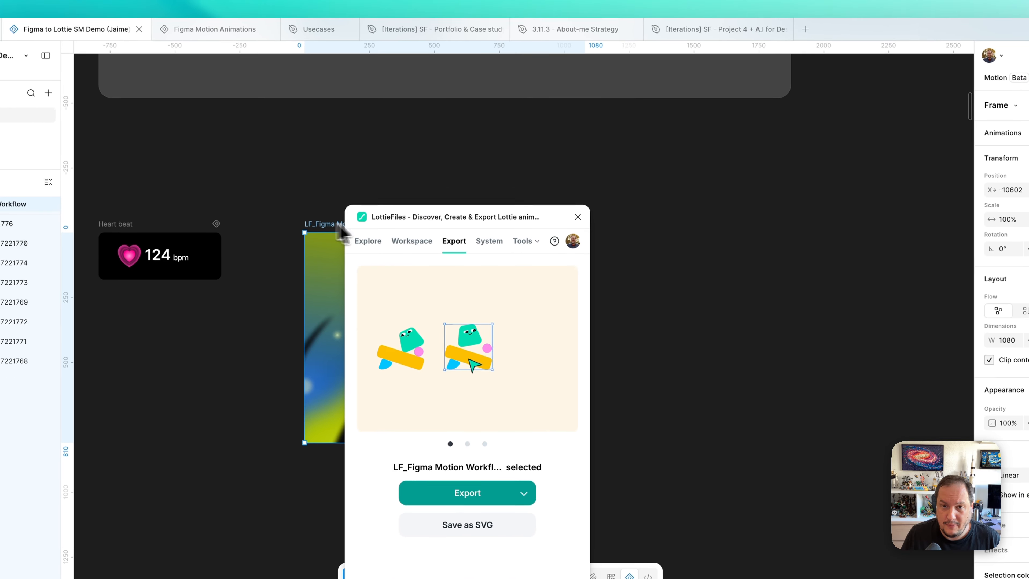
left_click_drag(445, 223, 736, 203)
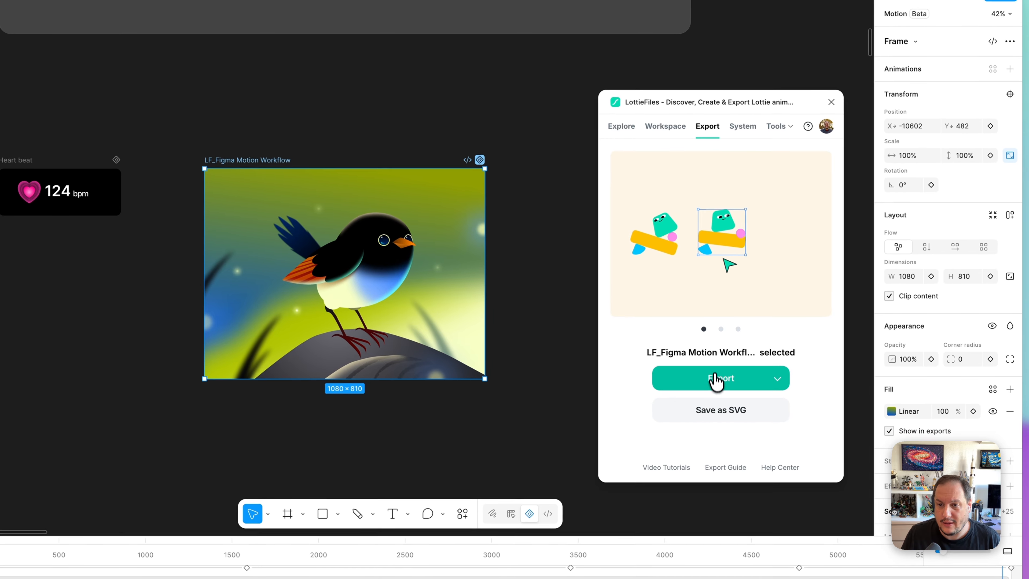
left_click(740, 396)
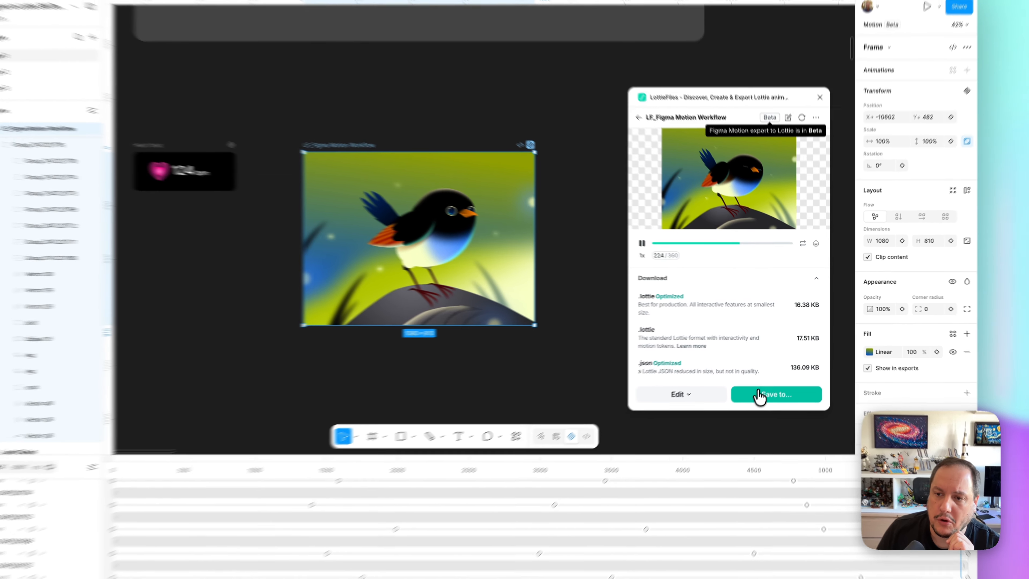
Save the LF_Figma Motion Workflow animation to the workspace's Docs folder and close the plugin.
left_click(773, 380)
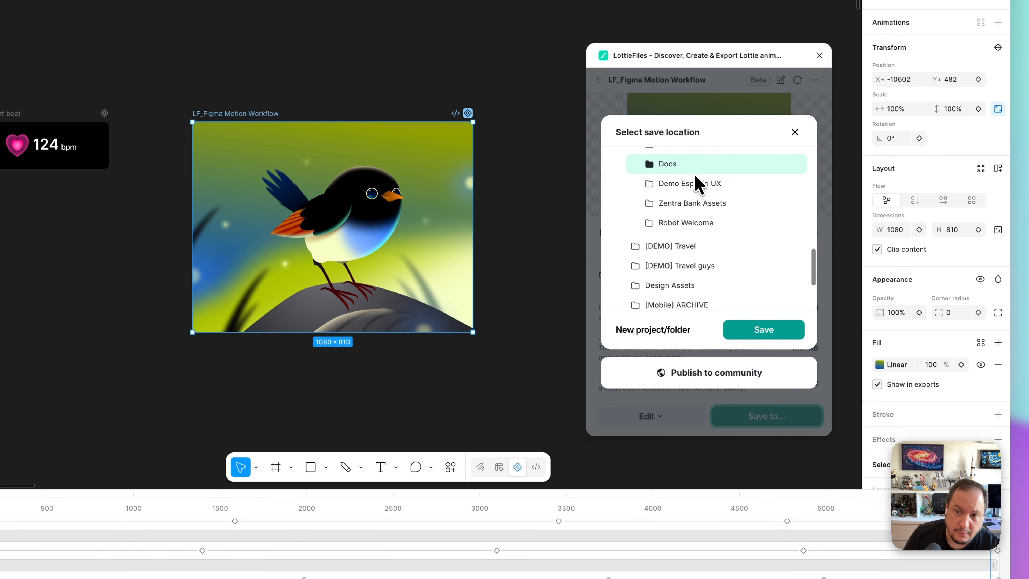
left_click(779, 331)
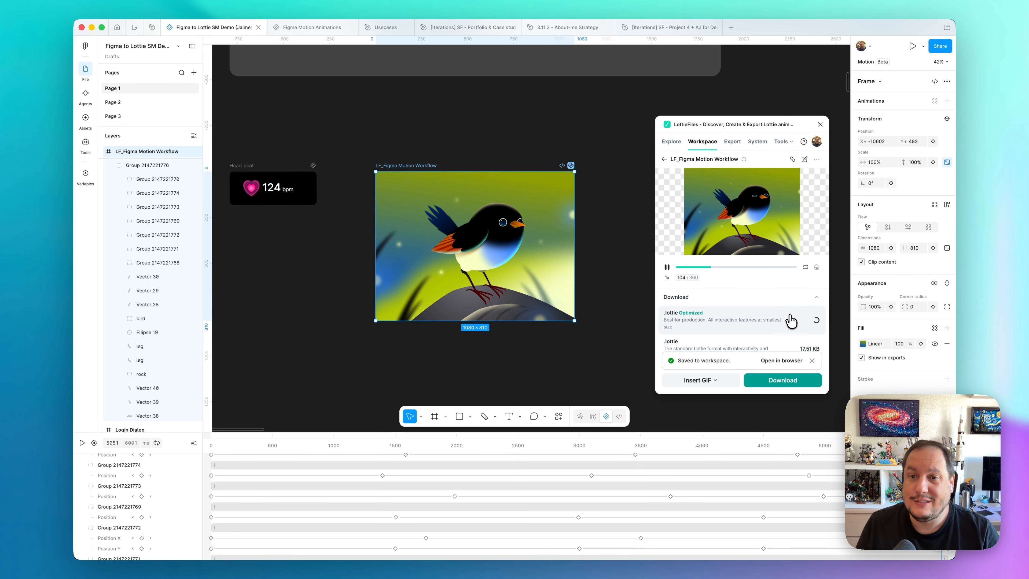
left_click(818, 124)
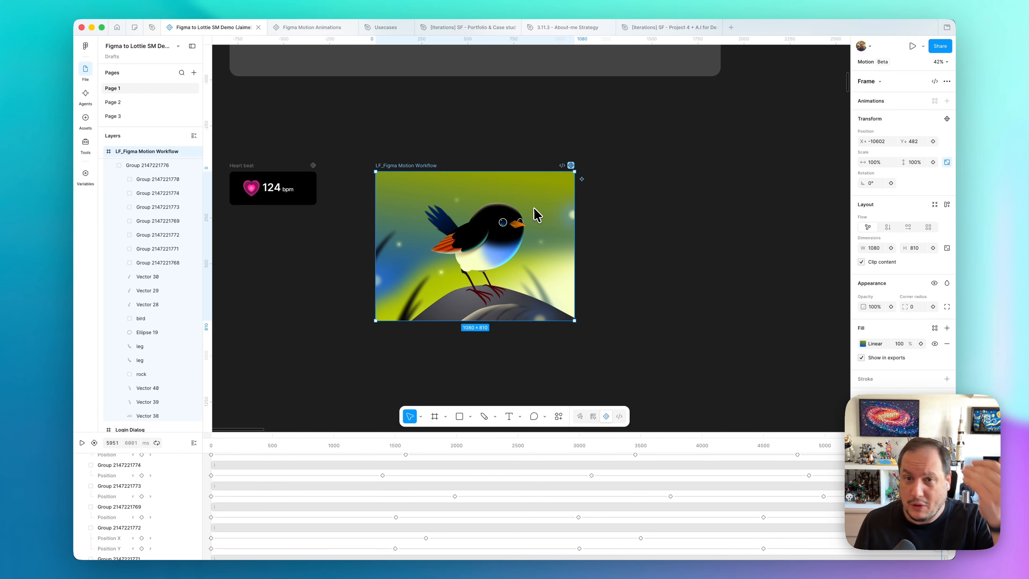
left_click(612, 147)
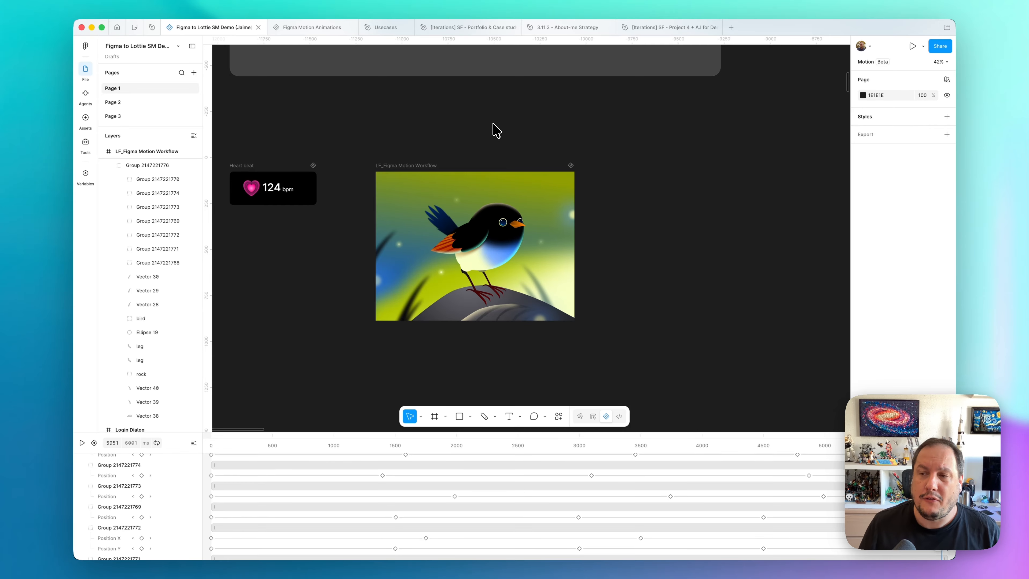
scroll(495, 129, "left", 8)
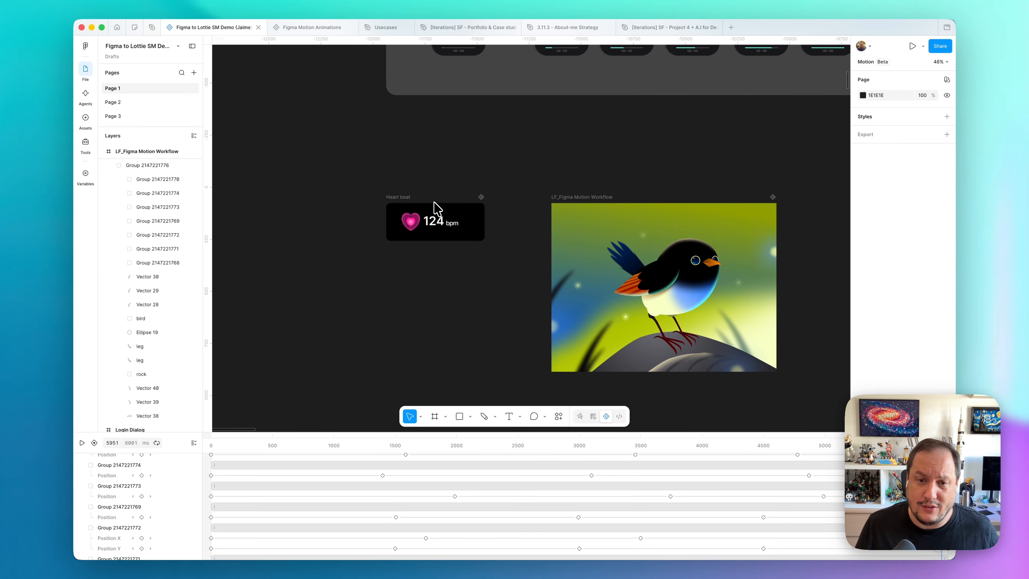
Select the Heart beat frame and export it as a Lottie animation with the LottieFiles plugin.
scroll(435, 209, "up", 4)
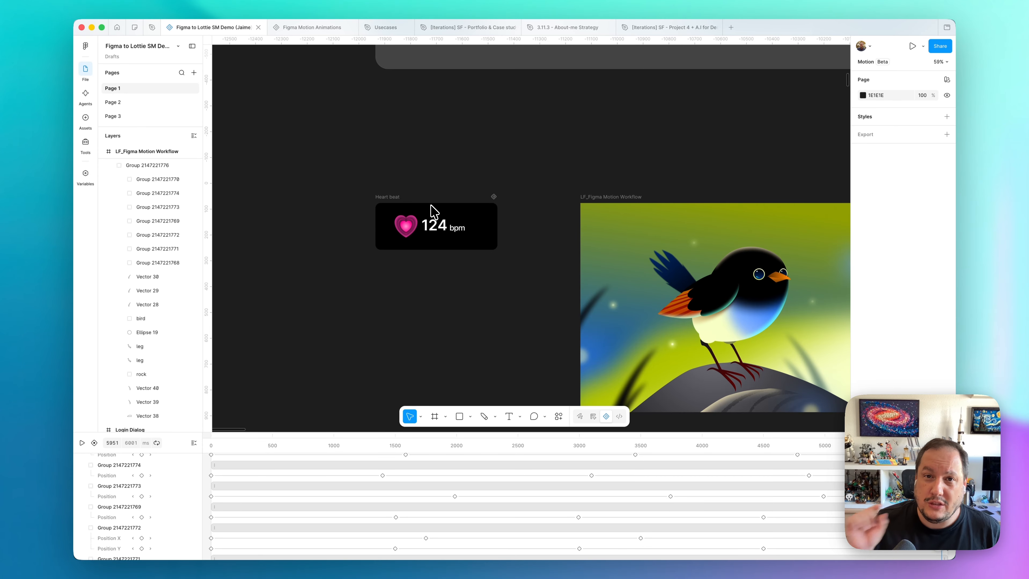
left_click(393, 200)
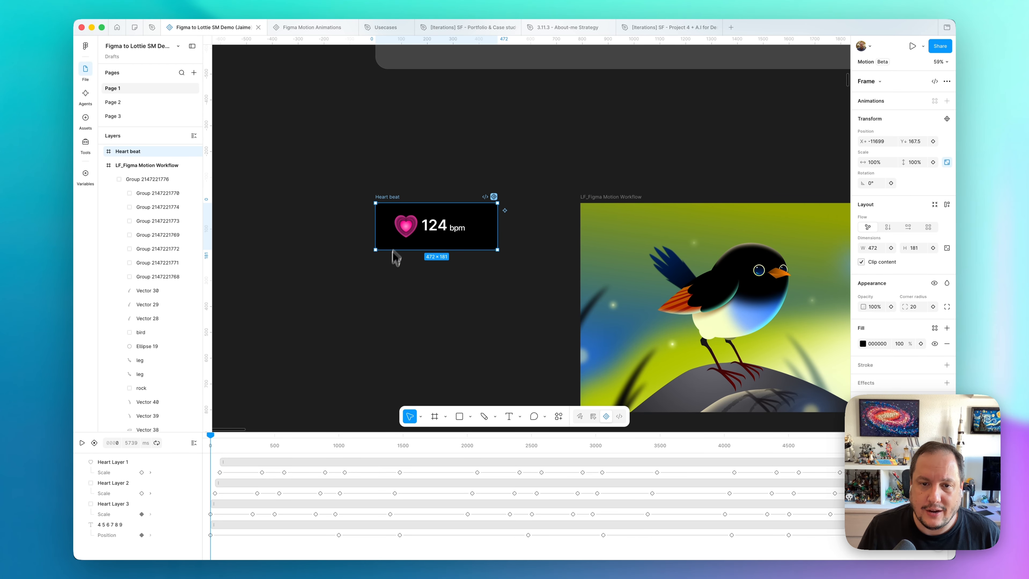
scroll(389, 224, "up", 5)
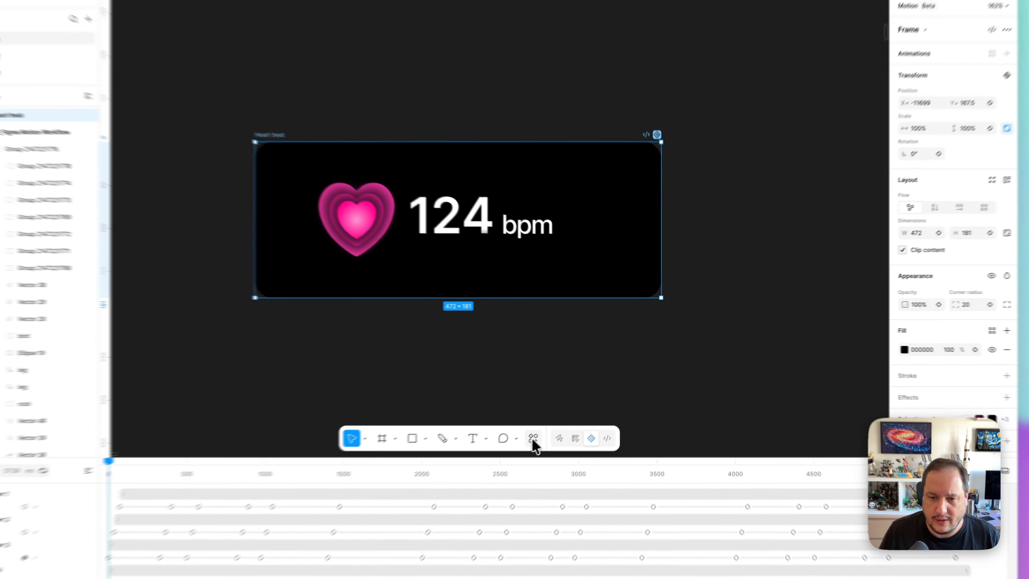
left_click(558, 416)
left_click(464, 298)
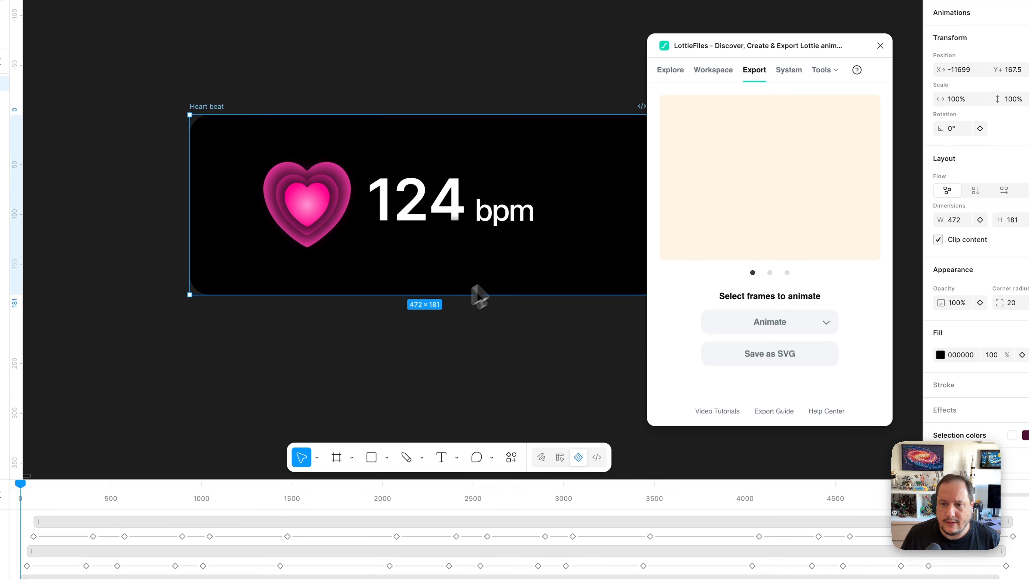
left_click(751, 321)
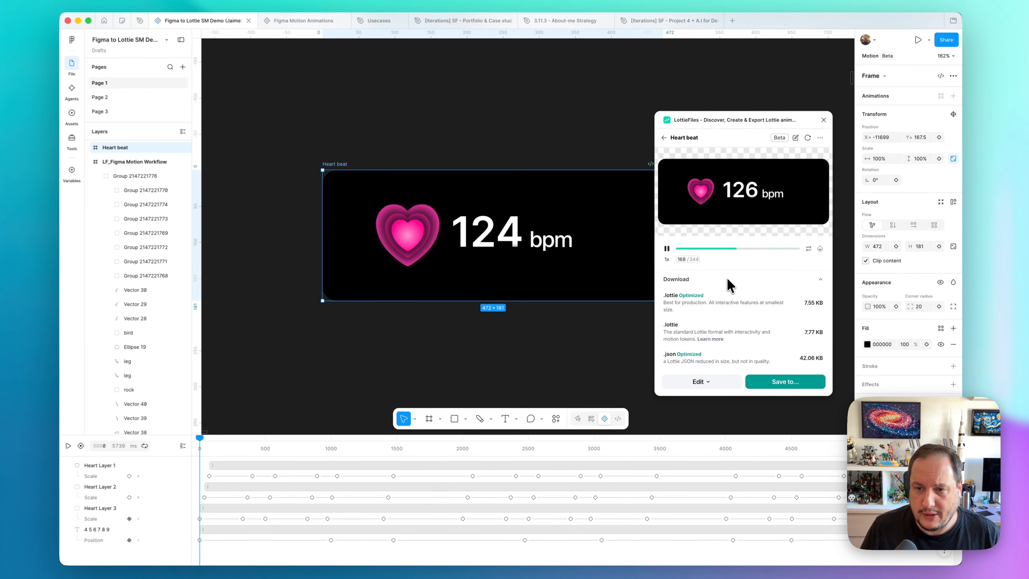
scroll(724, 293, "down", 5)
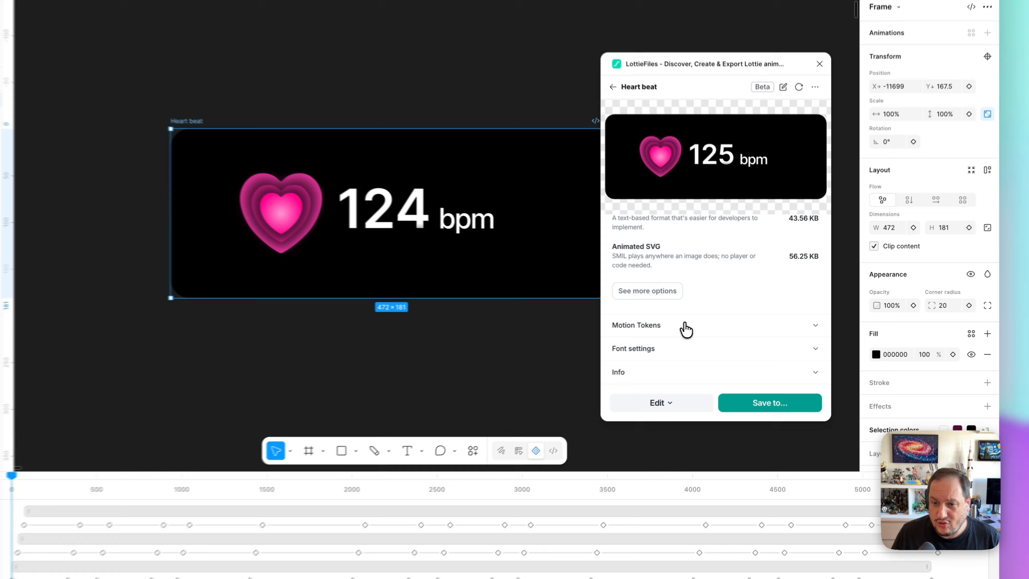
left_click(705, 323)
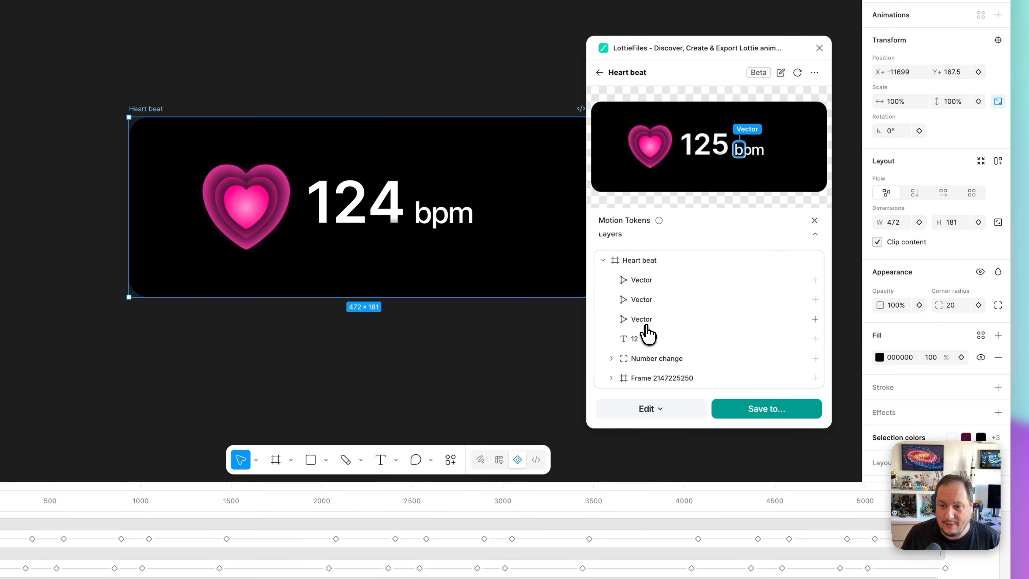
scroll(647, 335, "down", 2)
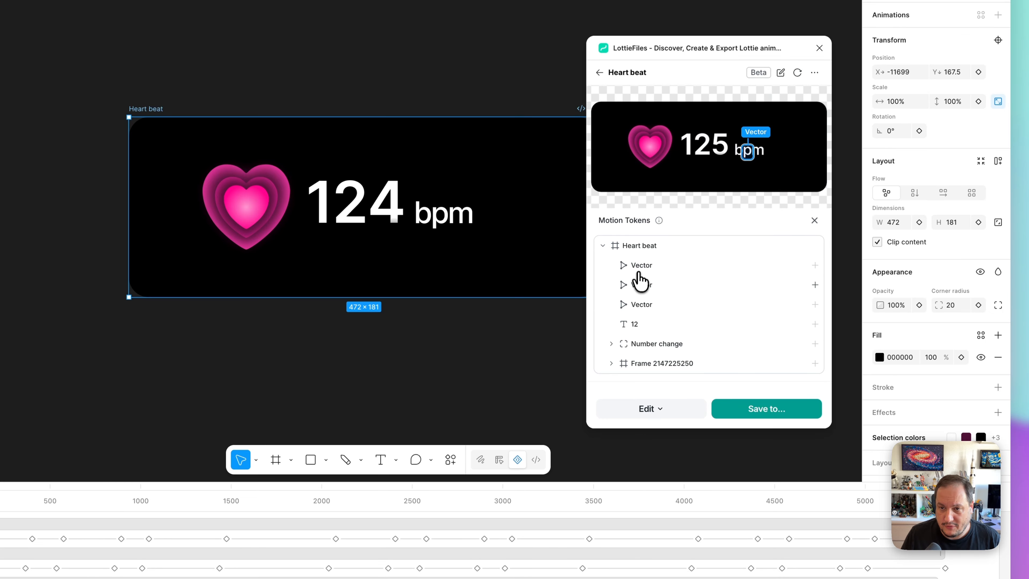
left_click(649, 364)
left_click(611, 363)
scroll(662, 349, "down", 3)
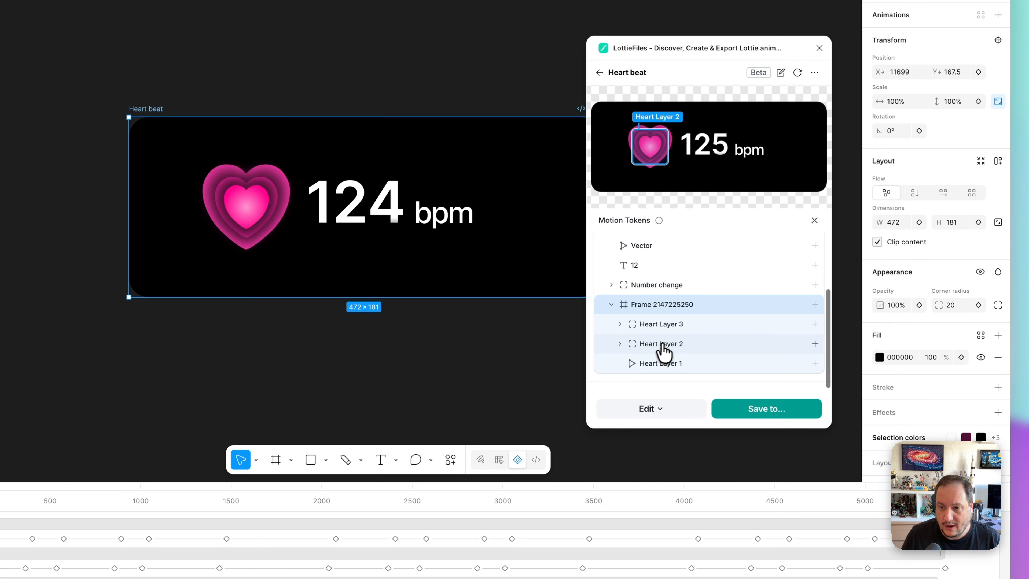
Tokenize the position, scale and rotation of Heart Layer 2, review the created tokens and close the plugin.
left_click(669, 344)
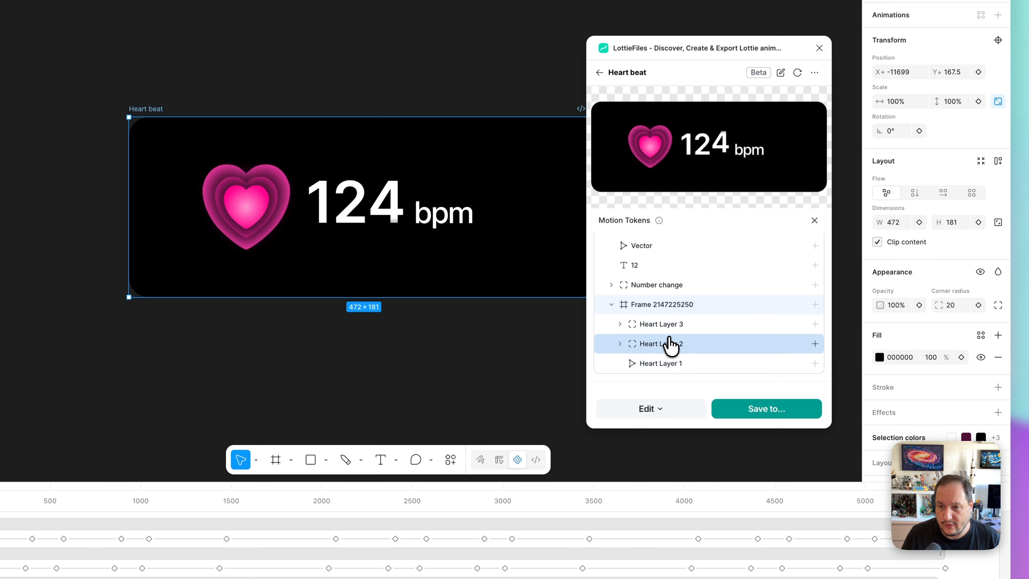
left_click(816, 343)
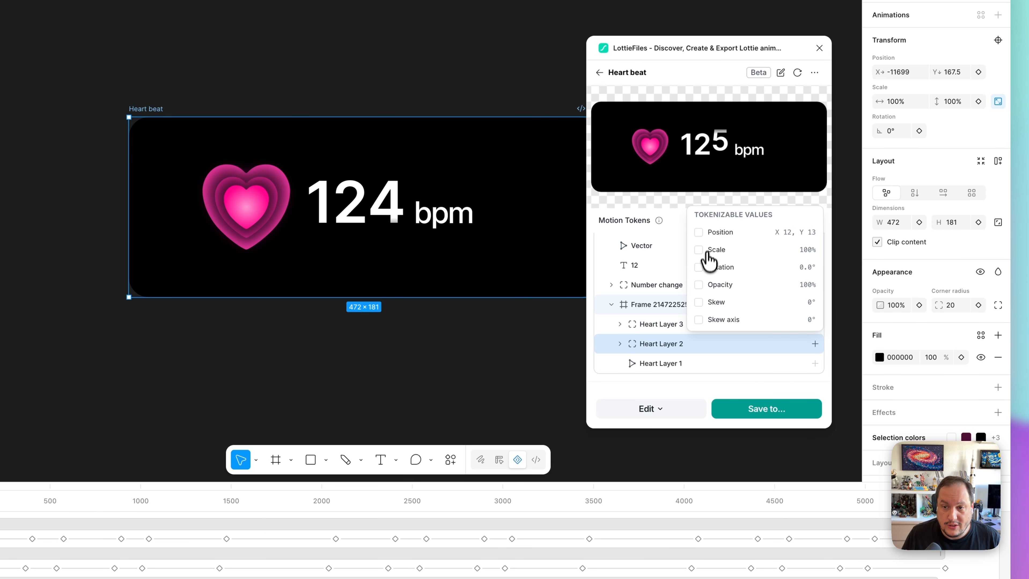
left_click(700, 235)
left_click(699, 250)
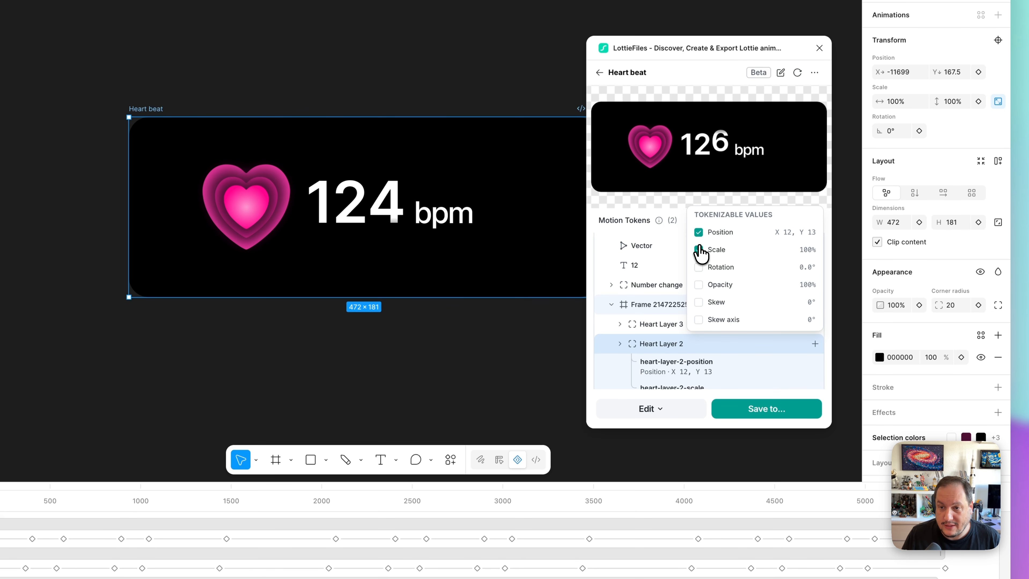
left_click(699, 267)
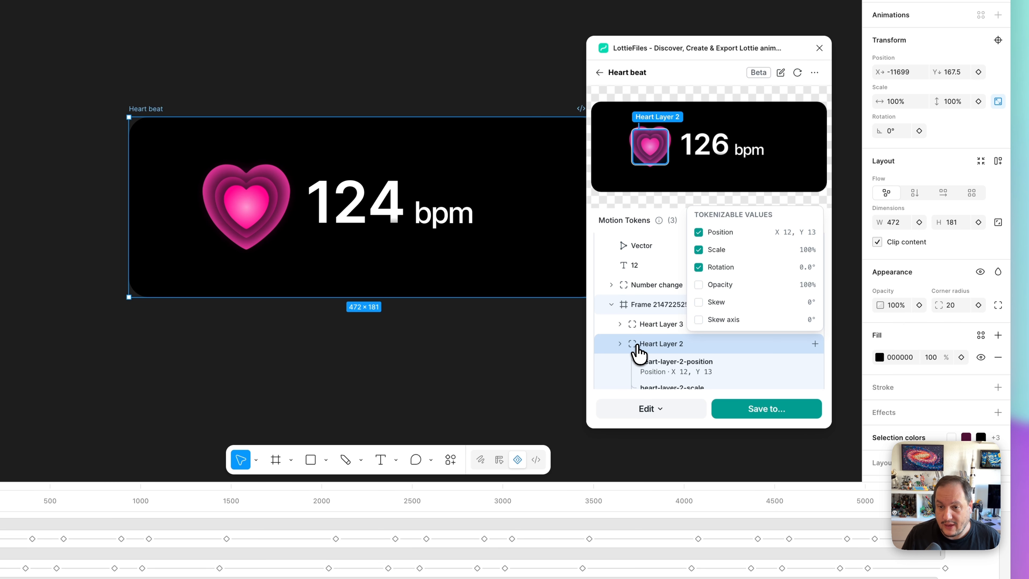
left_click(641, 353)
scroll(645, 355, "down", 3)
scroll(649, 354, "down", 5)
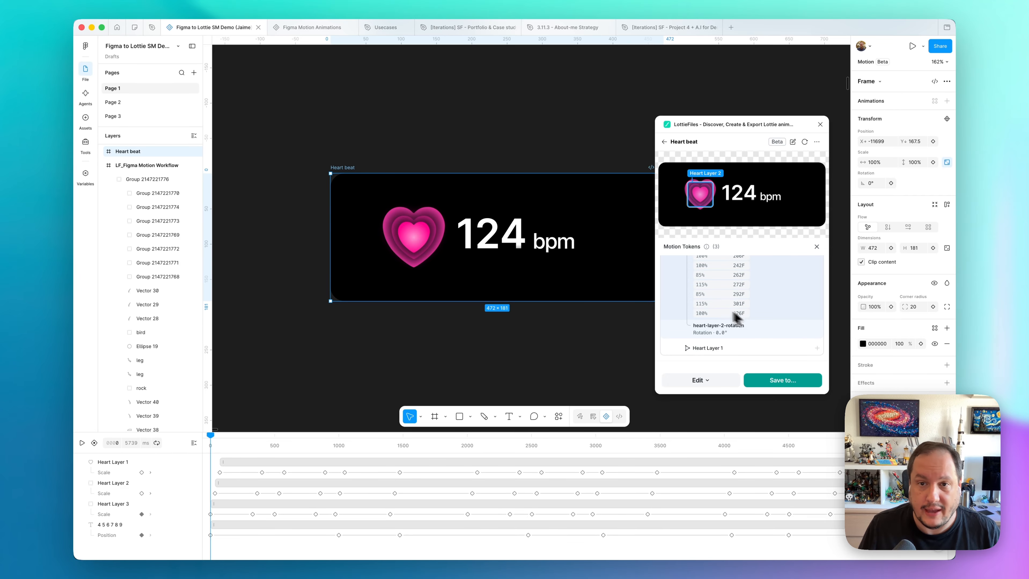
left_click(819, 125)
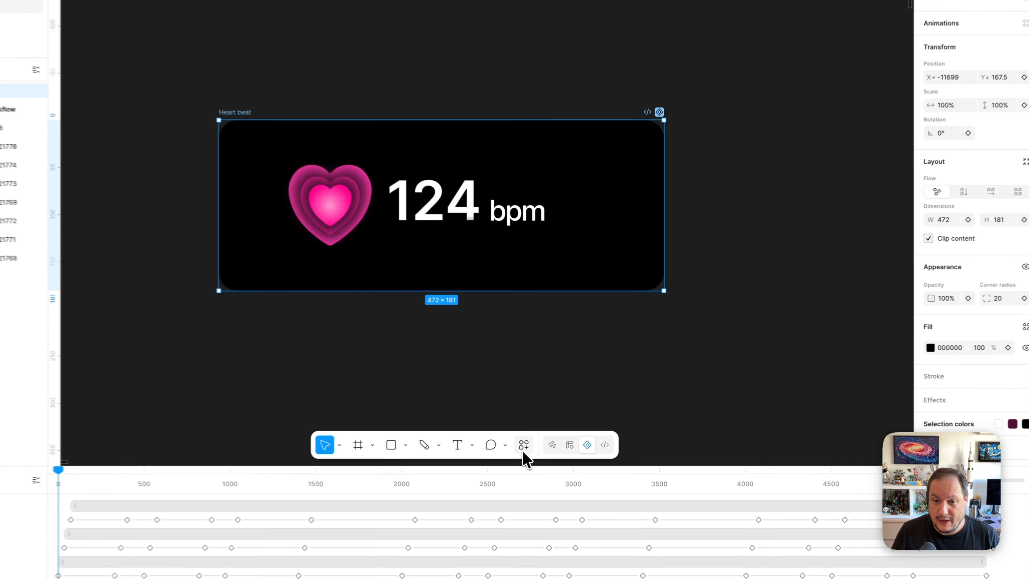
Relaunch the LottieFiles plugin and bring up its list of tools.
left_click(558, 416)
left_click(478, 289)
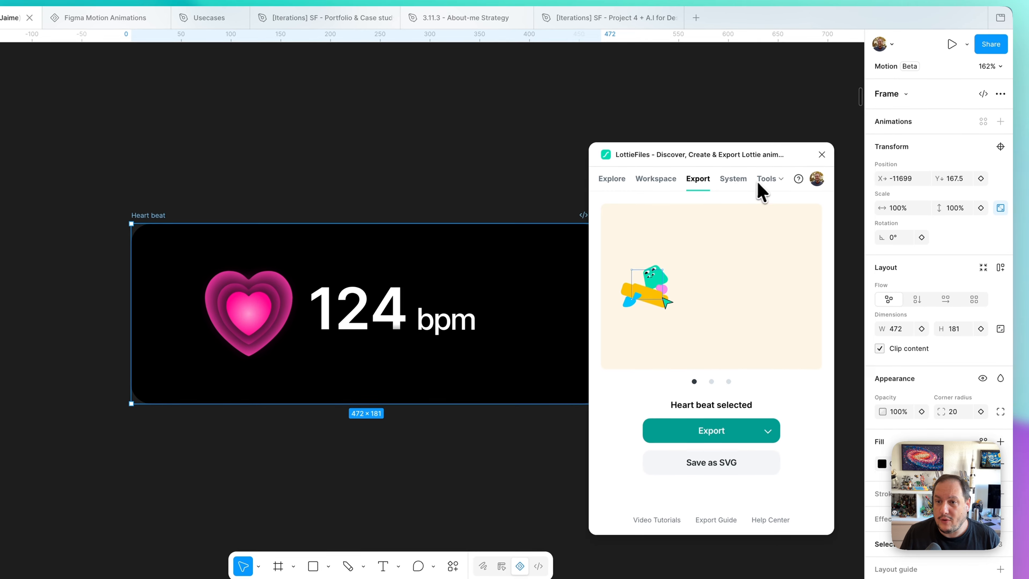
left_click(765, 179)
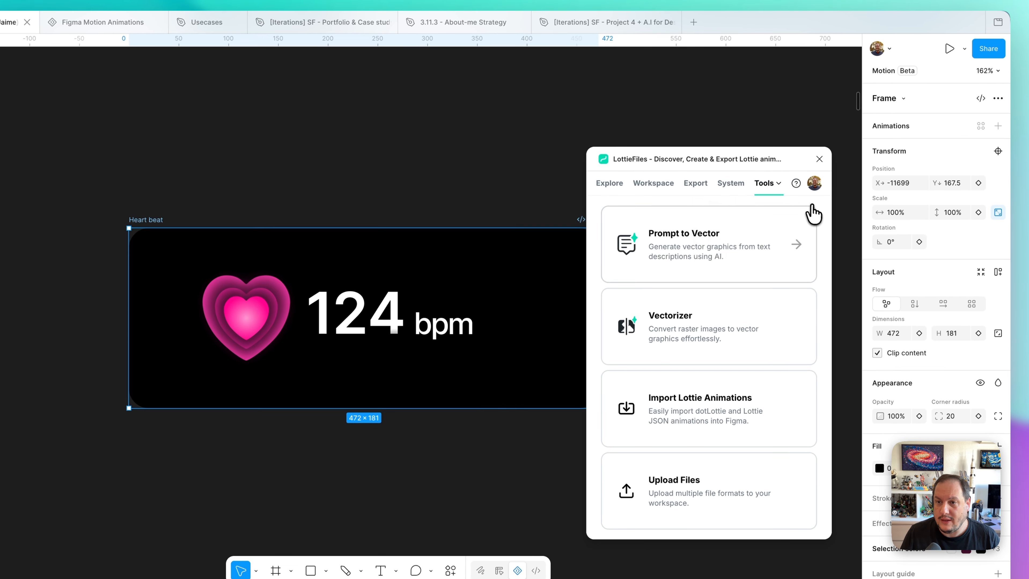